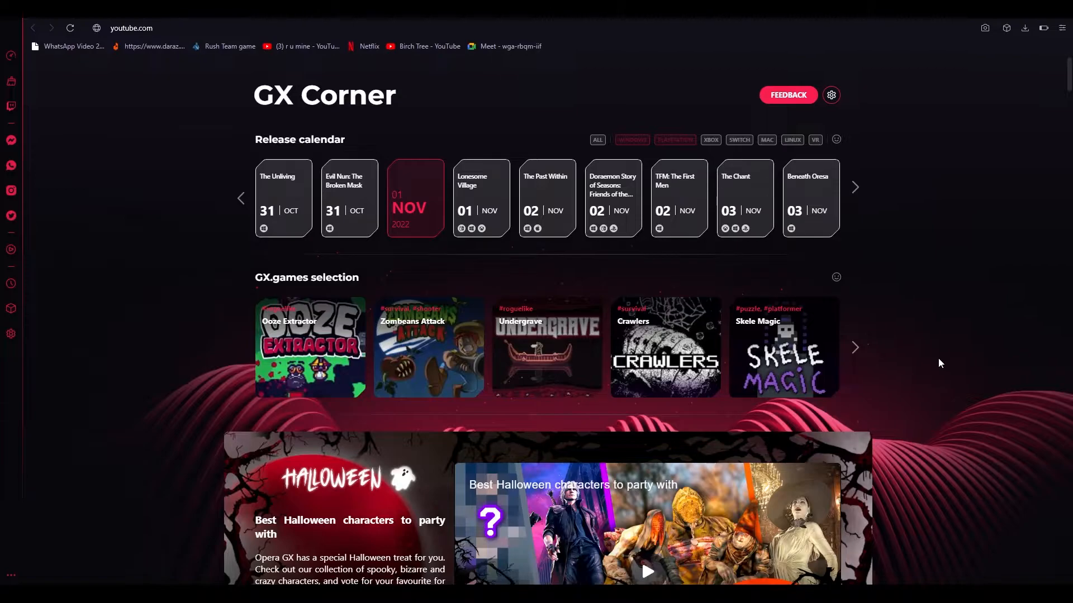
- Replace the Opera GX start page address with canva.com and load it
{"action": "left_click", "coordinate": [634, 28]}
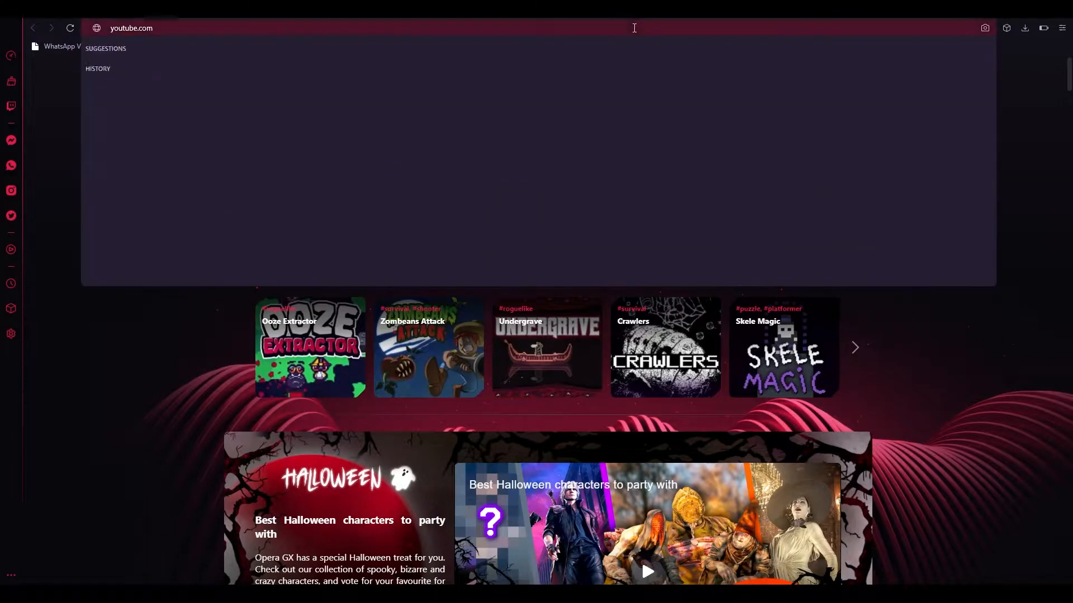
{"action": "key", "text": "Escape"}
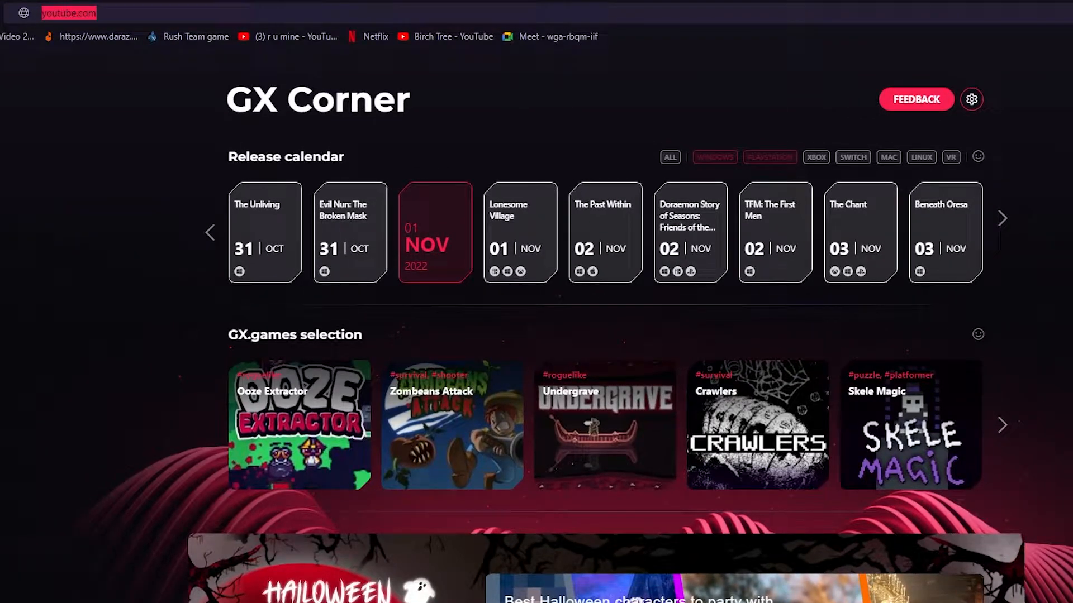
{"action": "left_click", "coordinate": [904, 18]}
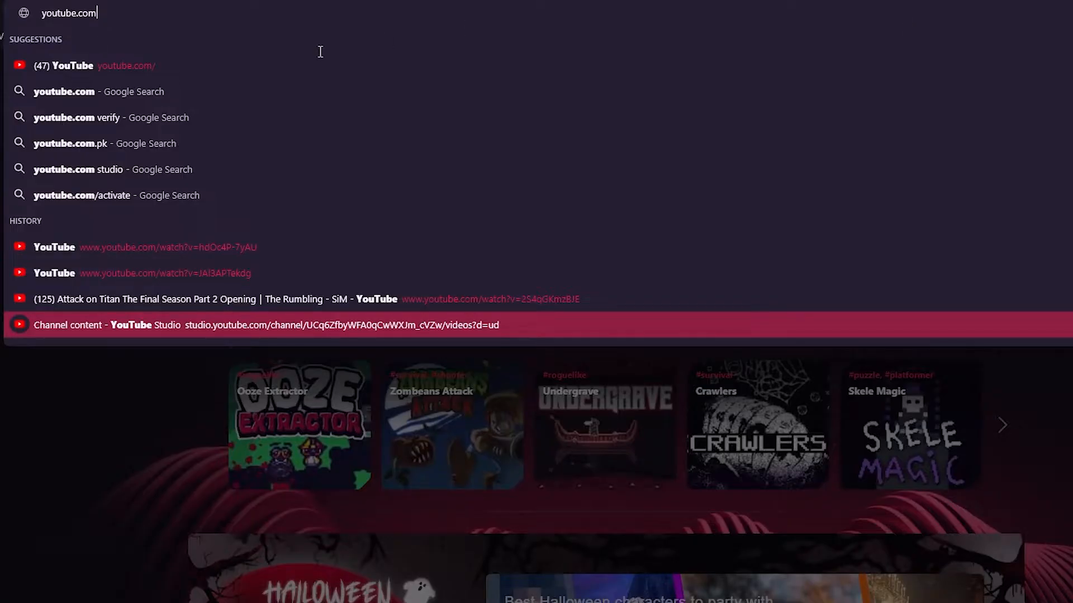
{"action": "key", "text": "ctrl+a"}
{"action": "type", "text": "canva.com"}
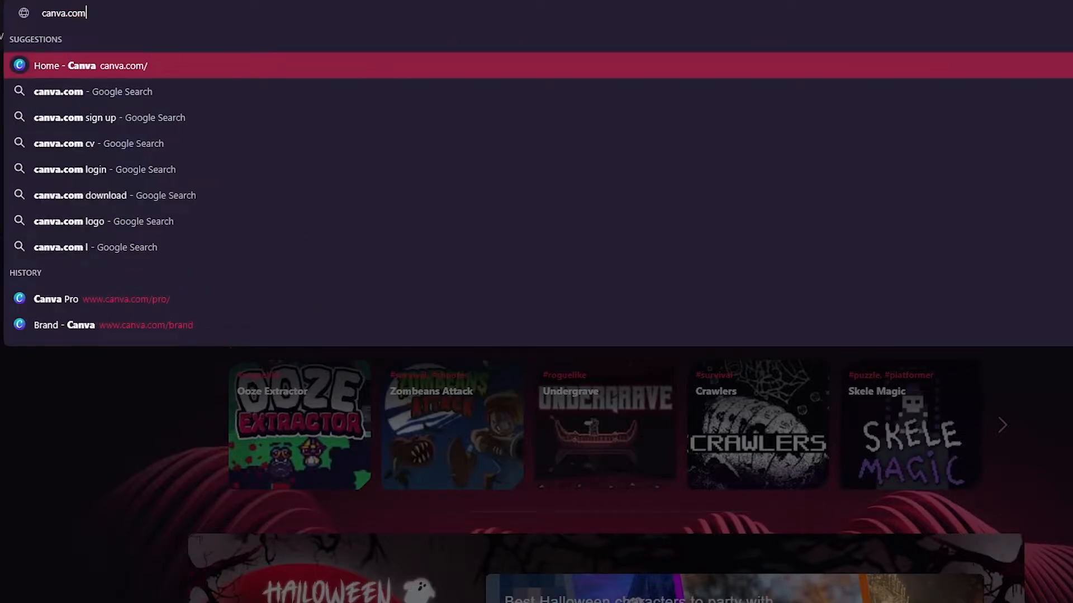
{"action": "key", "text": "Return"}
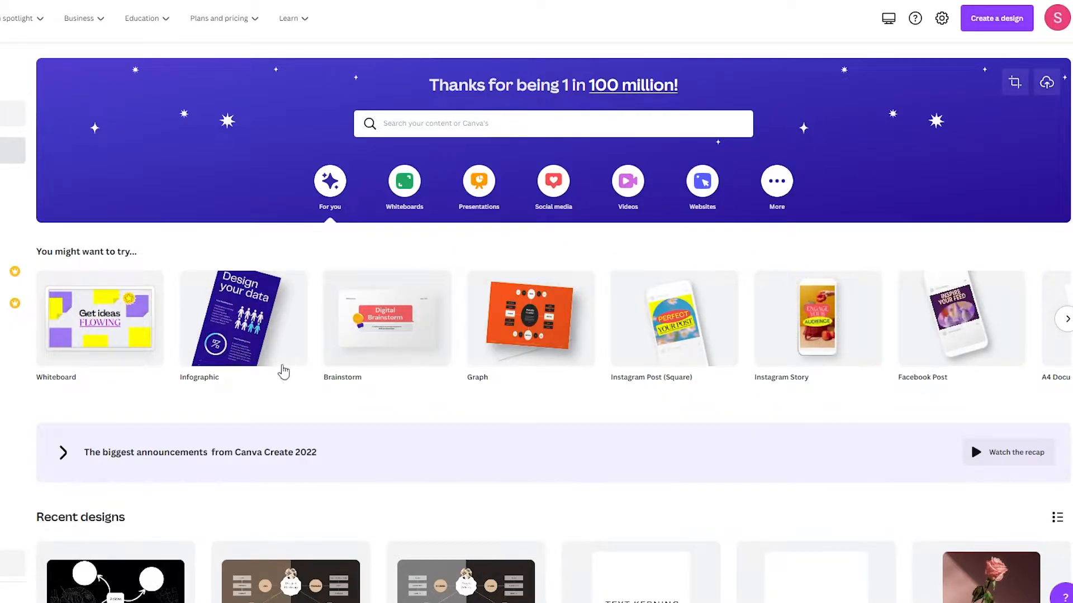
- Search Canva templates for 'resume' and show the Resume results
{"action": "scroll", "coordinate": [782, 391], "scroll_direction": "down", "scroll_amount": 6}
{"action": "scroll", "coordinate": [775, 426], "scroll_direction": "up", "scroll_amount": 6}
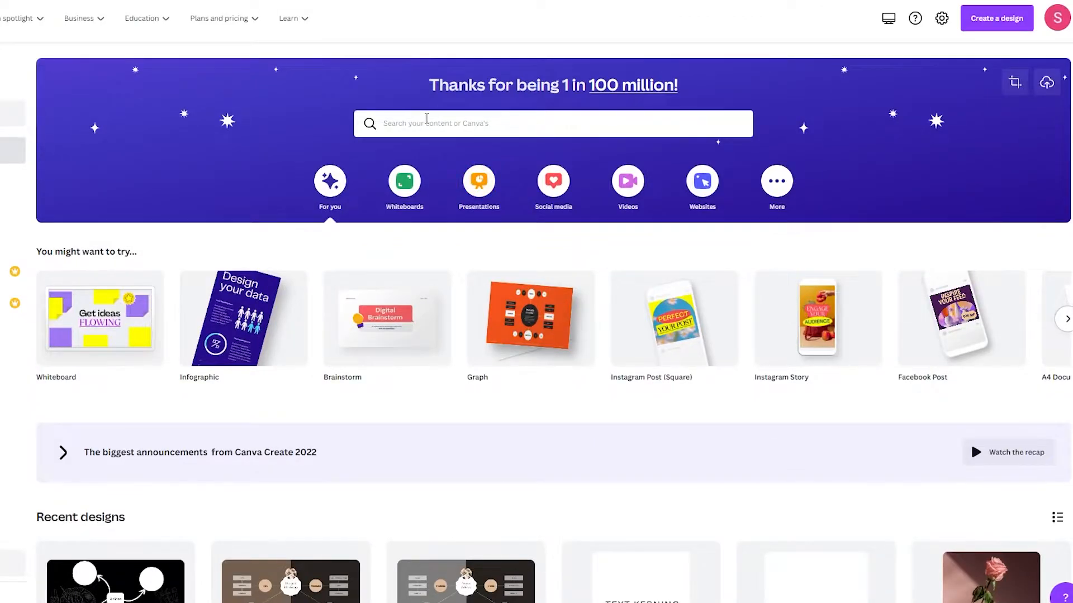
{"action": "left_click", "coordinate": [419, 116]}
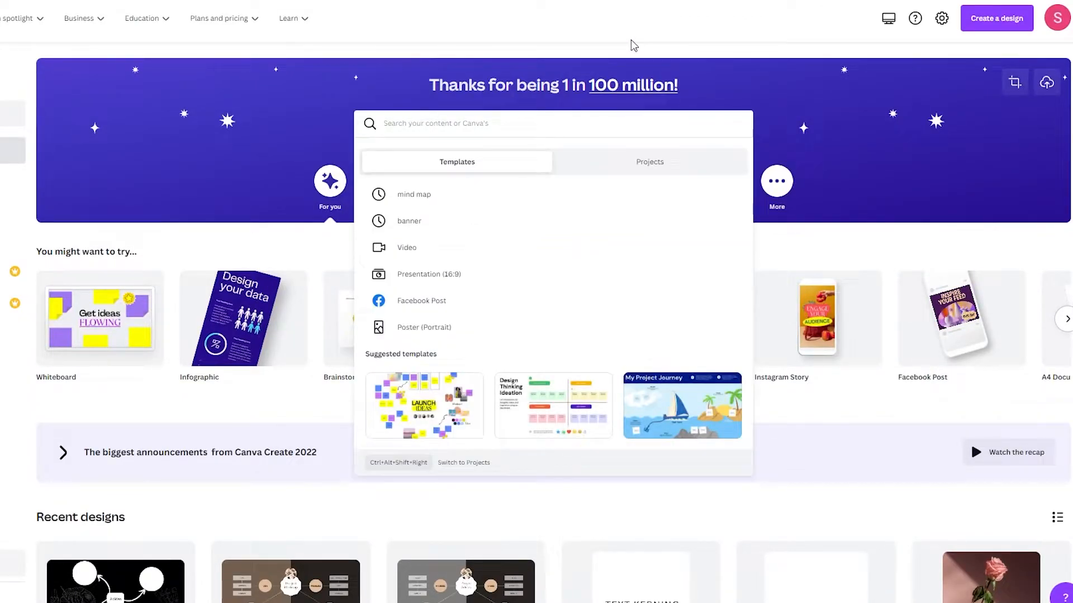
{"action": "type", "text": "resume"}
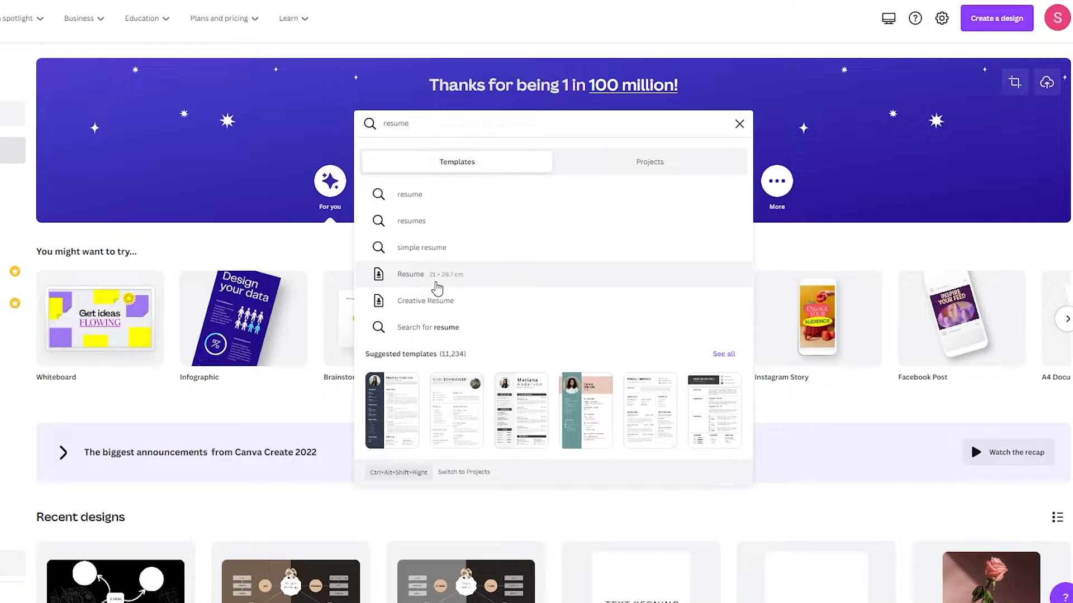
{"action": "left_click", "coordinate": [435, 284]}
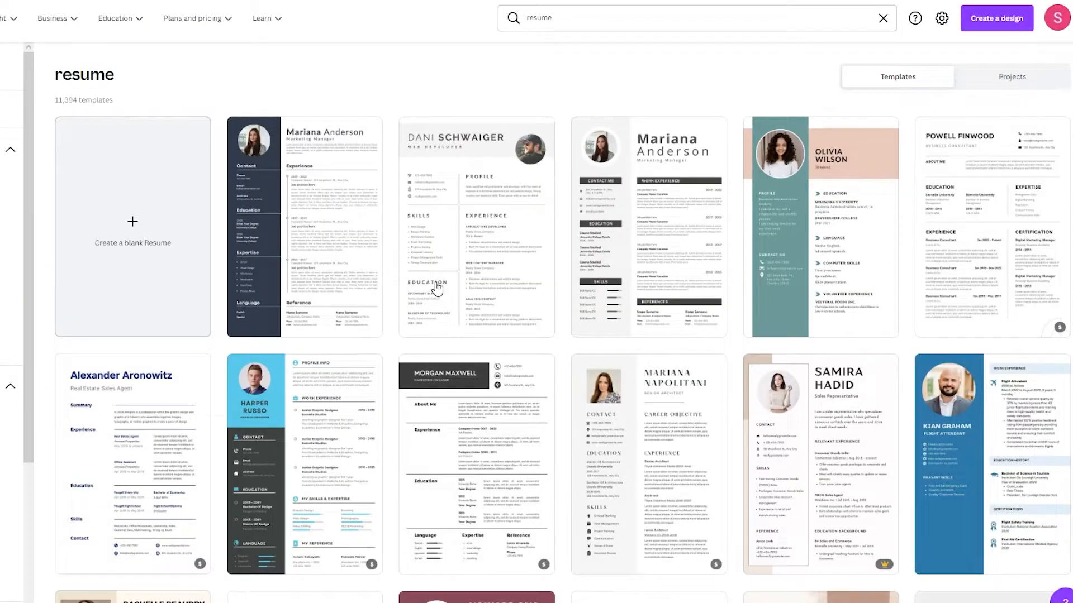
- Open the teal-and-peach 'White Simple Student Cv Resume' template from the results
{"action": "scroll", "coordinate": [437, 289], "scroll_direction": "down", "scroll_amount": 5}
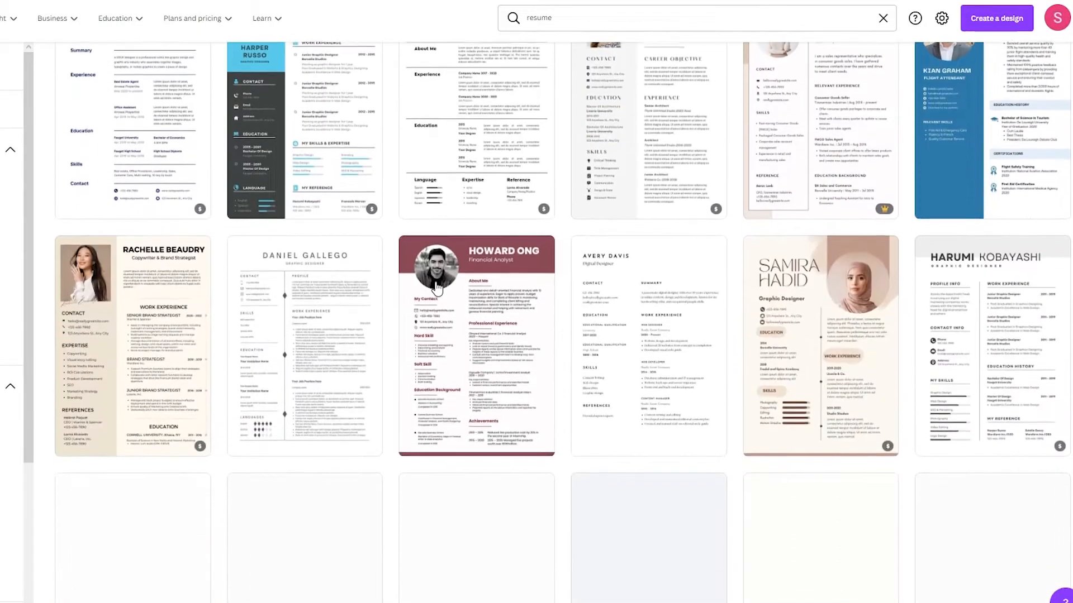
{"action": "scroll", "coordinate": [378, 225], "scroll_direction": "down", "scroll_amount": 6}
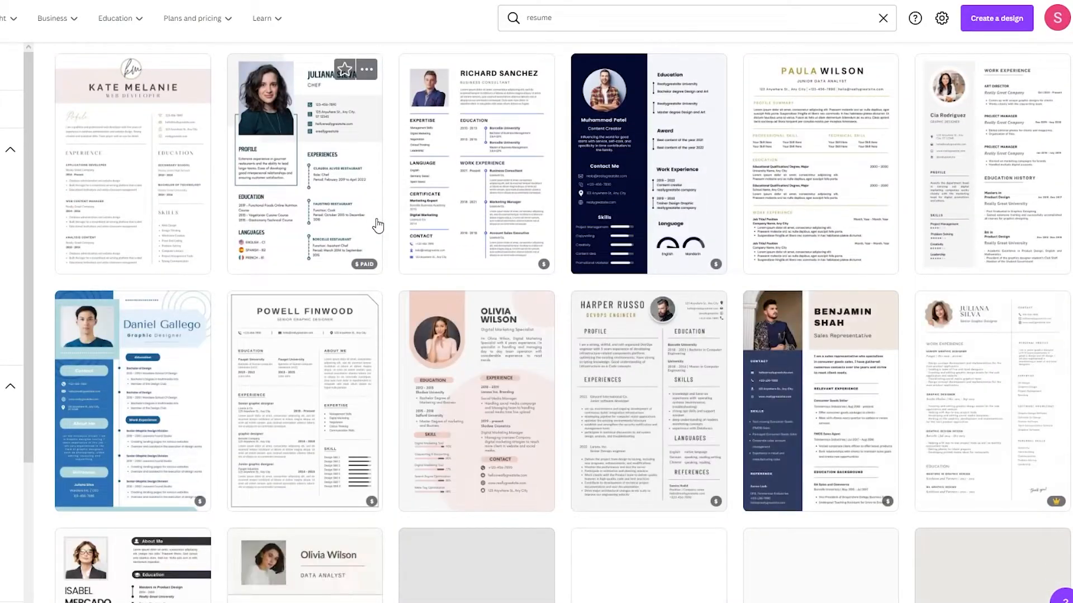
{"action": "scroll", "coordinate": [378, 225], "scroll_direction": "up", "scroll_amount": 10}
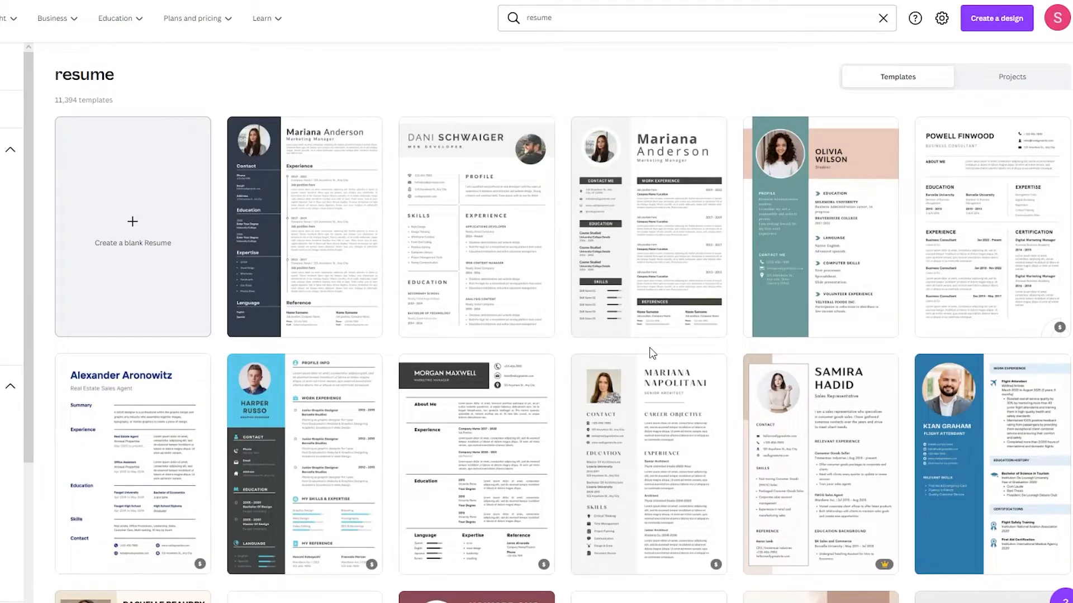
{"action": "scroll", "coordinate": [816, 304], "scroll_direction": "down", "scroll_amount": 8}
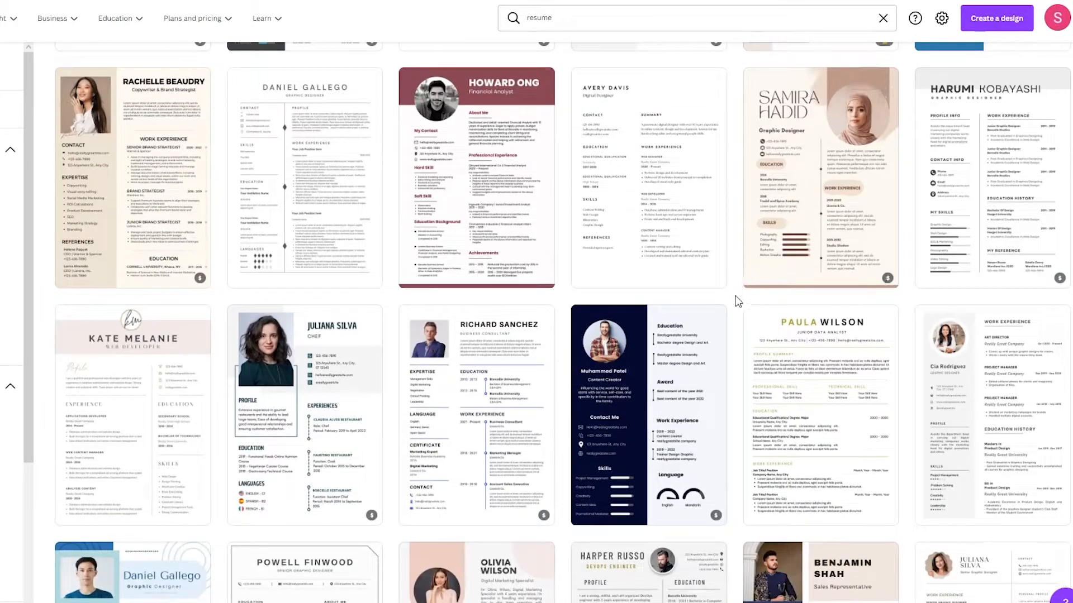
{"action": "scroll", "coordinate": [737, 304], "scroll_direction": "down", "scroll_amount": 10}
{"action": "scroll", "coordinate": [736, 304], "scroll_direction": "down", "scroll_amount": 2}
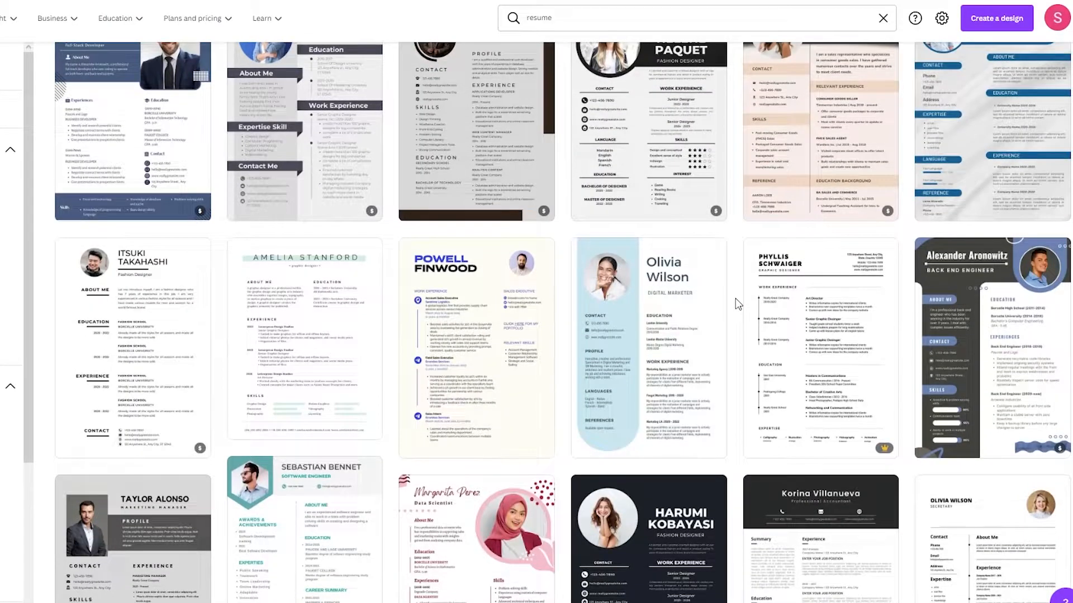
{"action": "scroll", "coordinate": [738, 304], "scroll_direction": "up", "scroll_amount": 20}
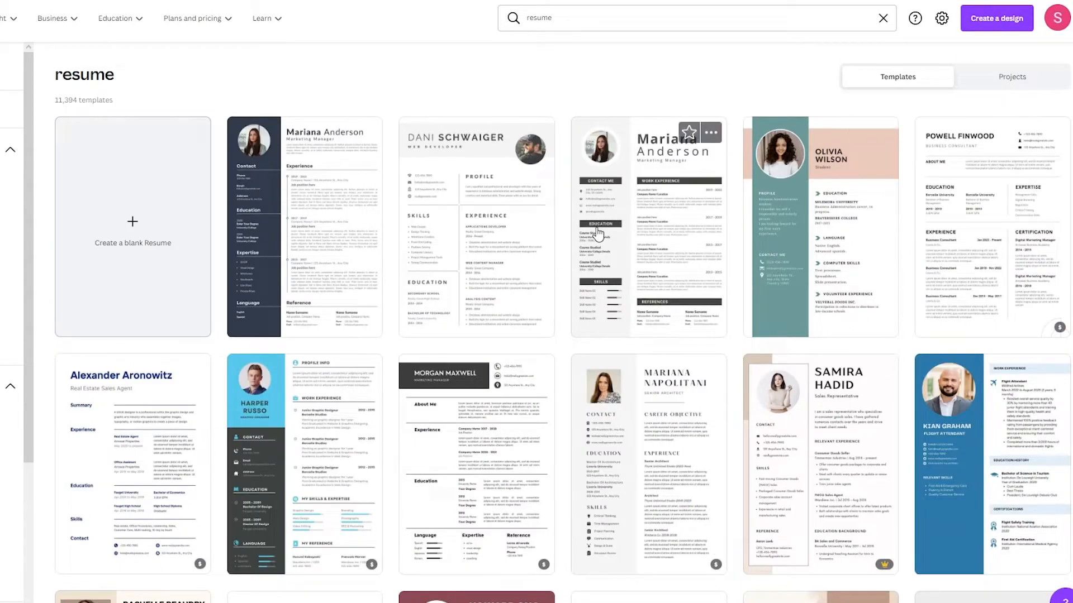
{"action": "left_click", "coordinate": [814, 265]}
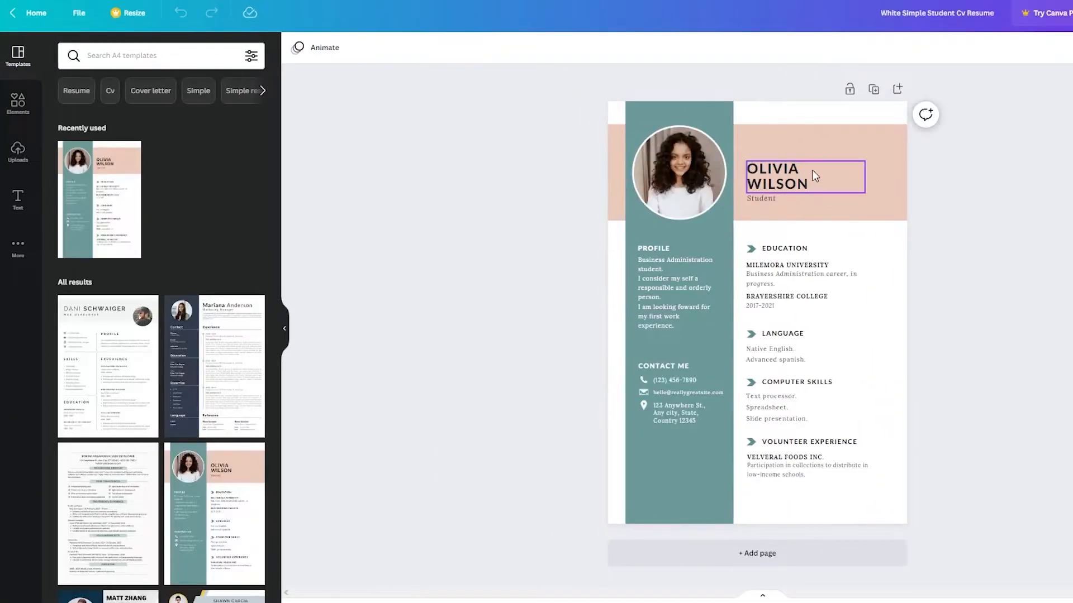
- Overwrite the OLIVIA WILSON placeholder heading with the resume owner's full name
{"action": "left_click", "coordinate": [790, 176]}
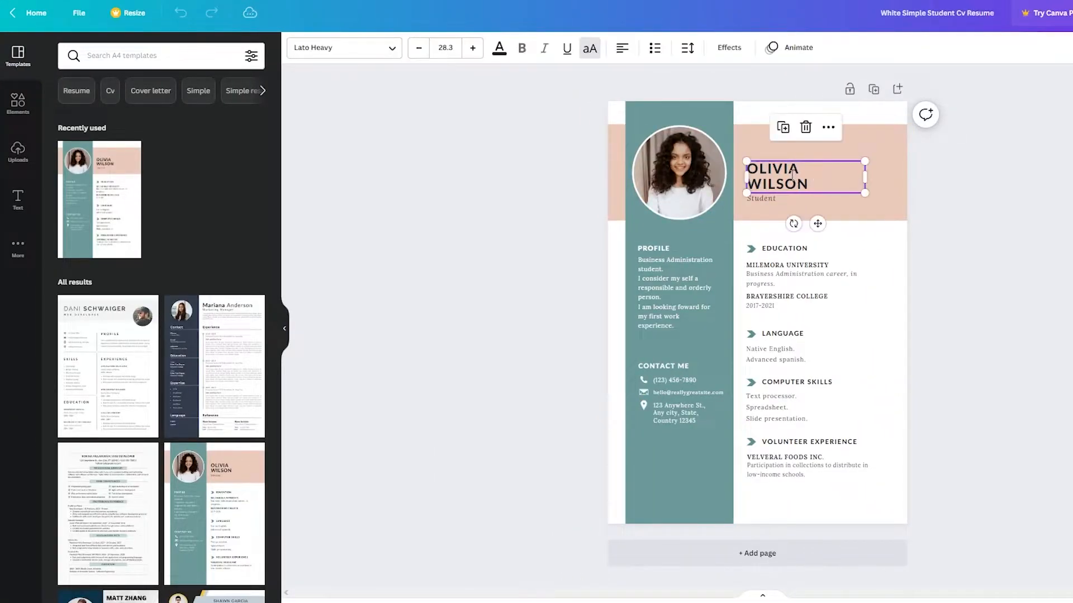
{"action": "left_click", "coordinate": [804, 178]}
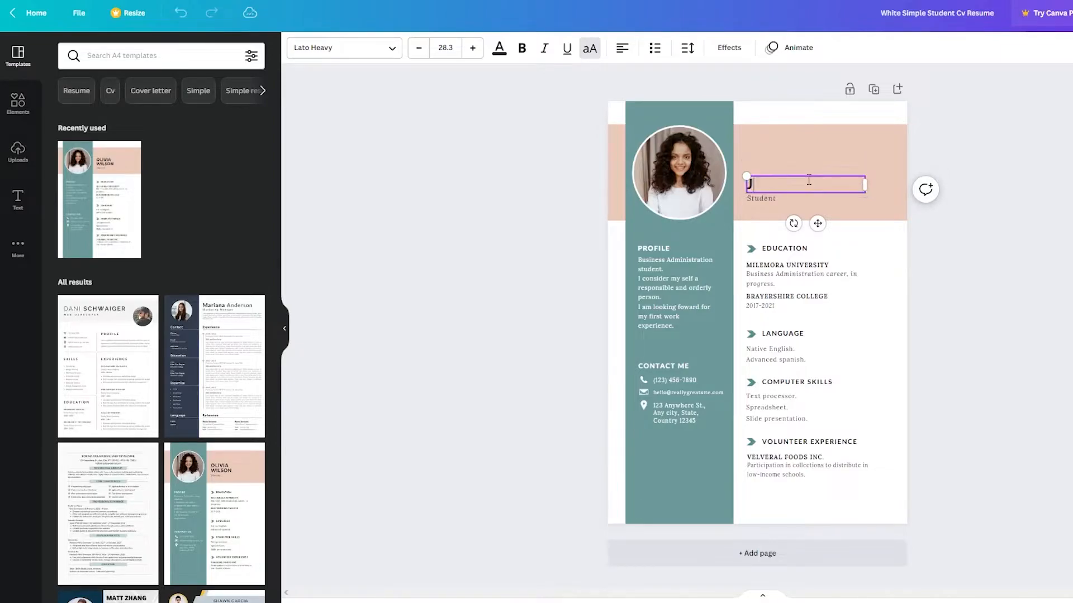
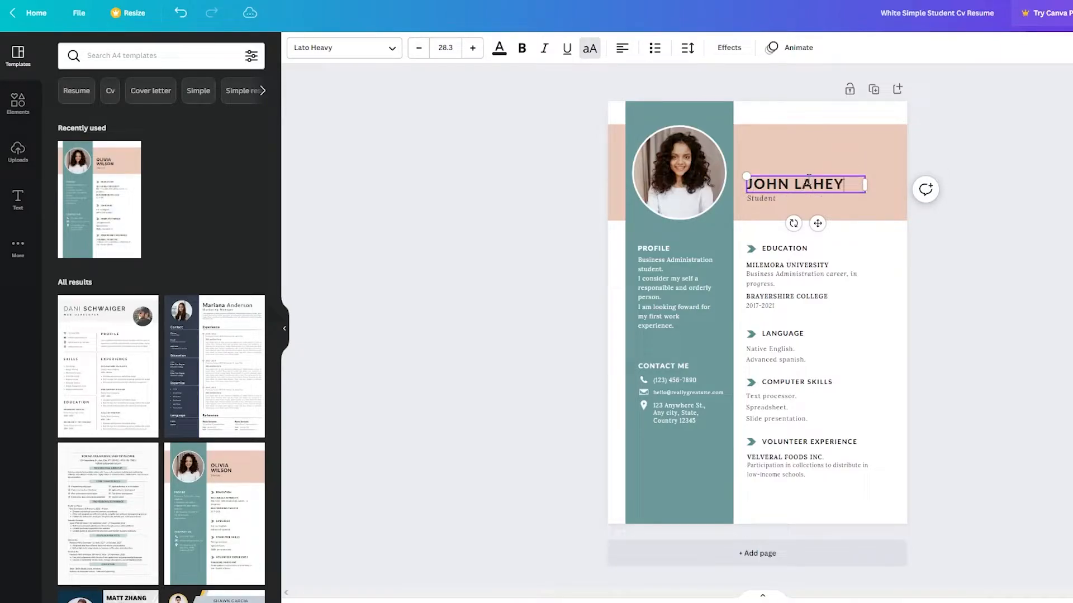
{"action": "left_click", "coordinate": [794, 258]}
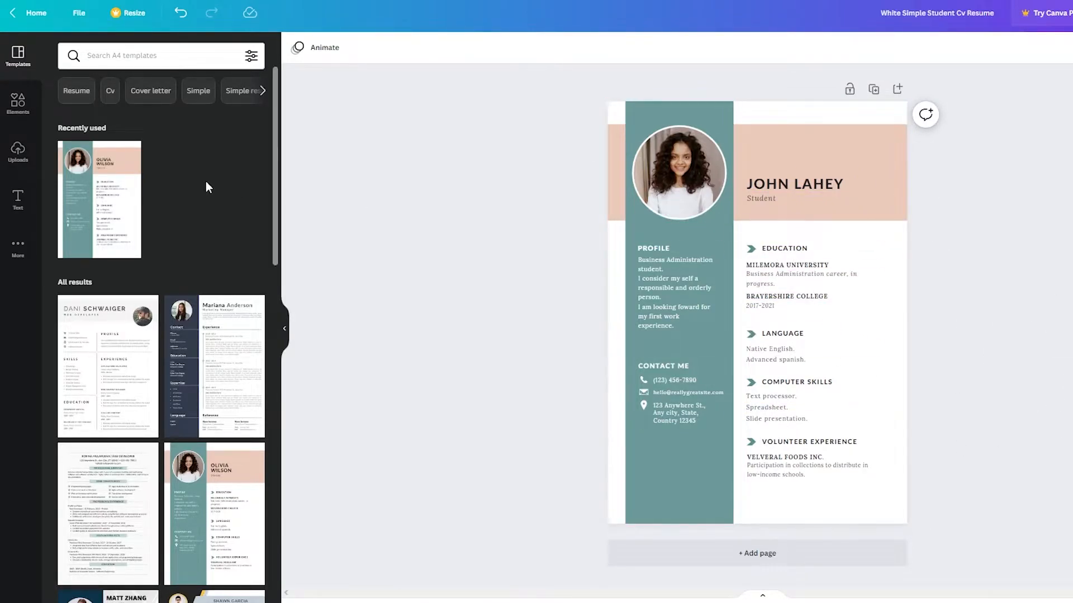
{"action": "left_click", "coordinate": [13, 105]}
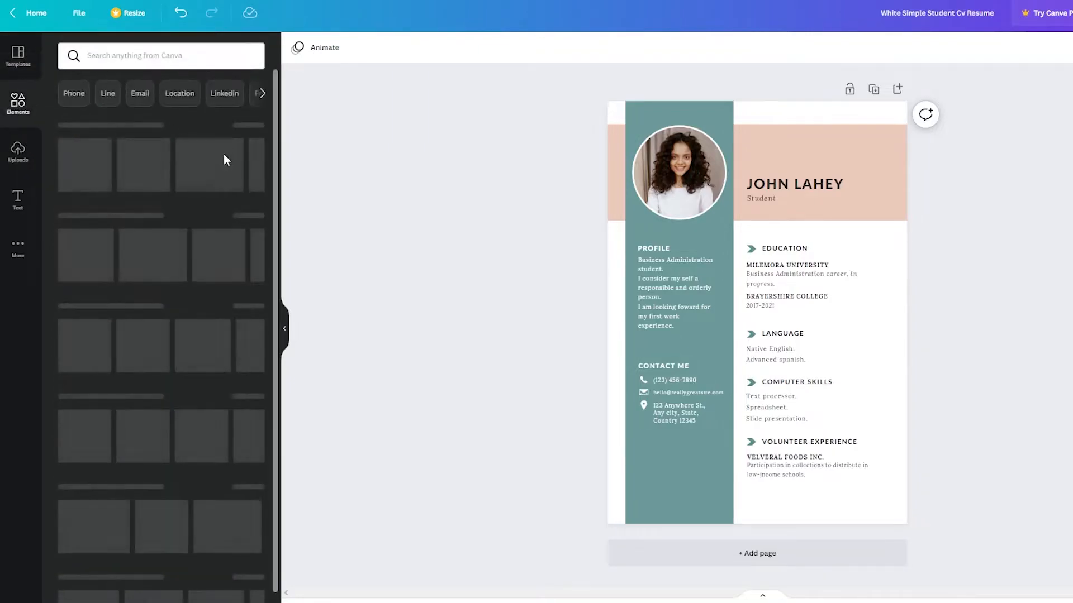
{"action": "left_click", "coordinate": [168, 249]}
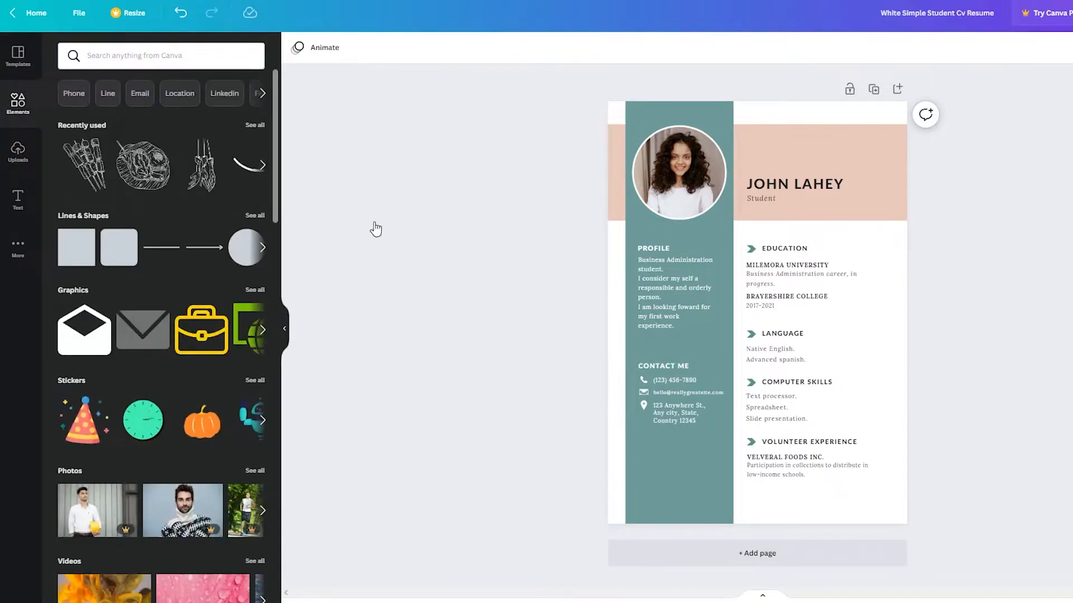
{"action": "left_click_drag", "start_coordinate": [746, 313], "coordinate": [786, 489]}
{"action": "left_click", "coordinate": [1004, 477]}
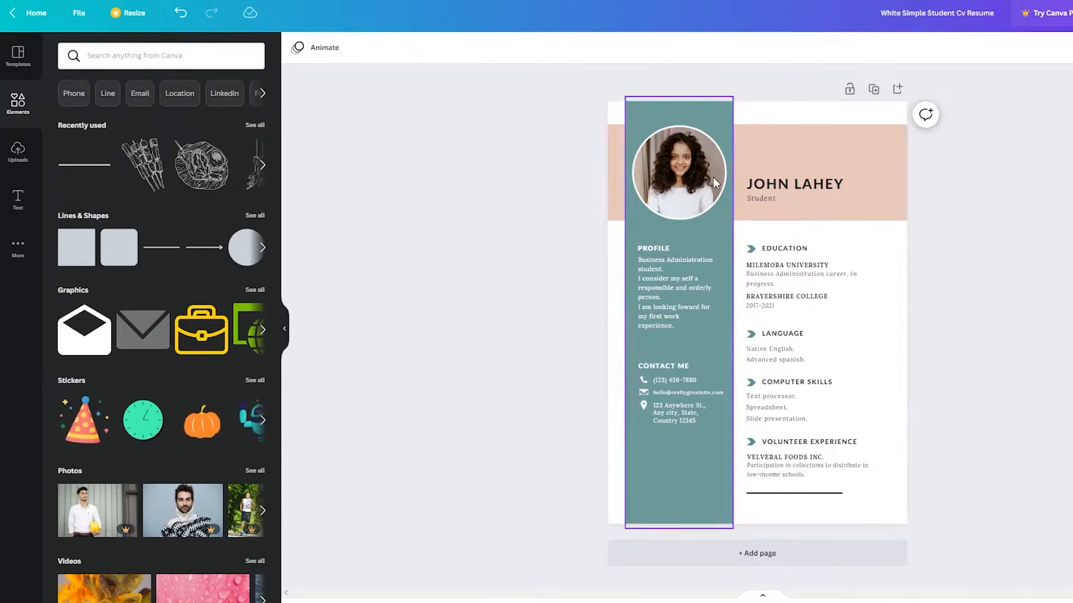
{"action": "left_click", "coordinate": [84, 164]}
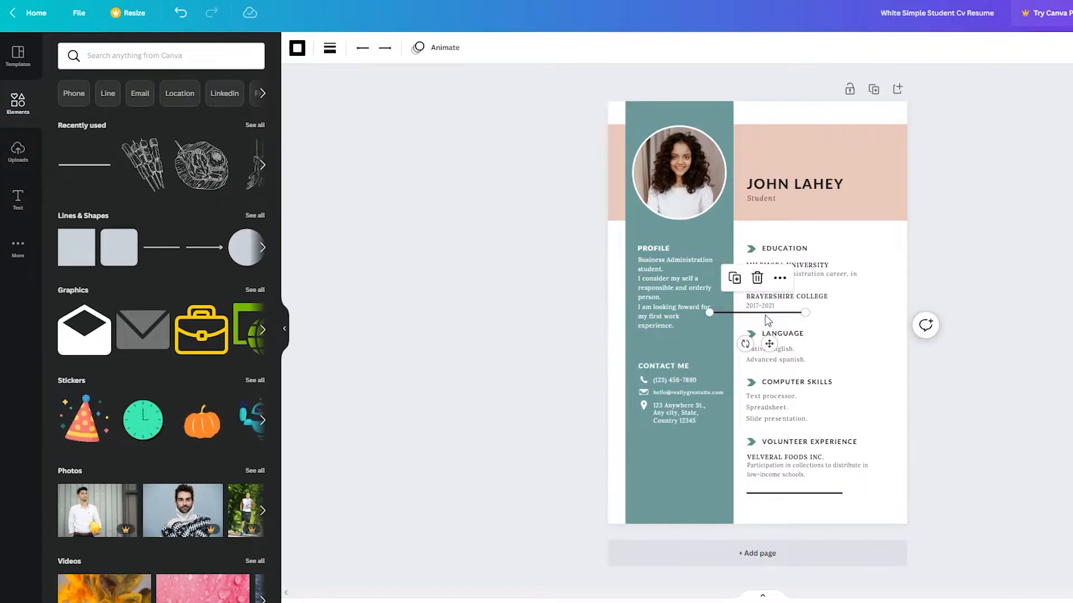
{"action": "left_click_drag", "start_coordinate": [751, 314], "coordinate": [684, 231]}
{"action": "left_click", "coordinate": [1025, 279]}
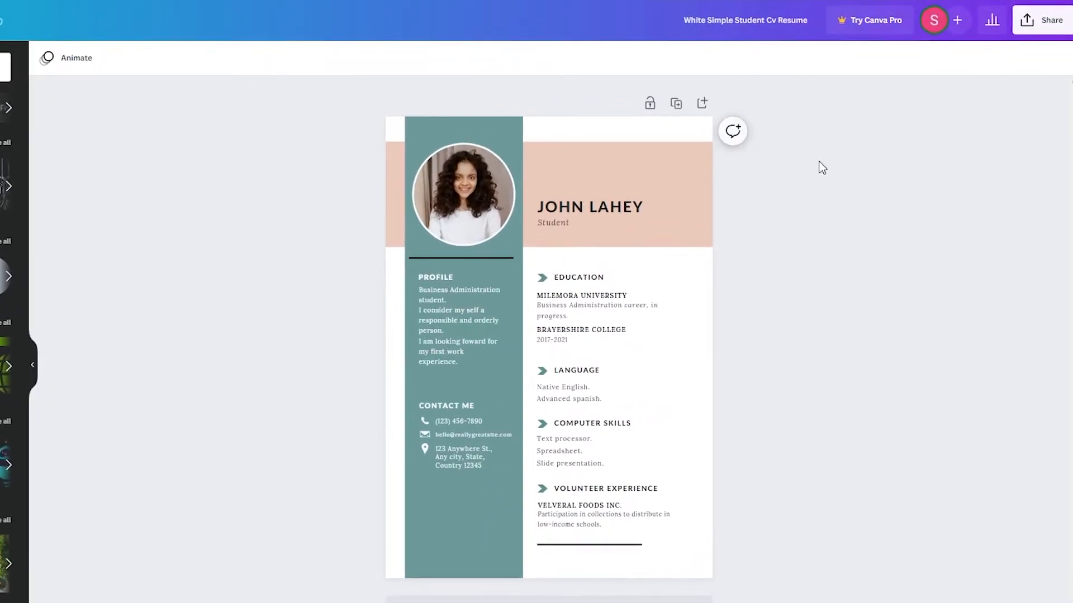
- Download the renamed resume as a PDF Print file
{"action": "left_click", "coordinate": [1053, 21]}
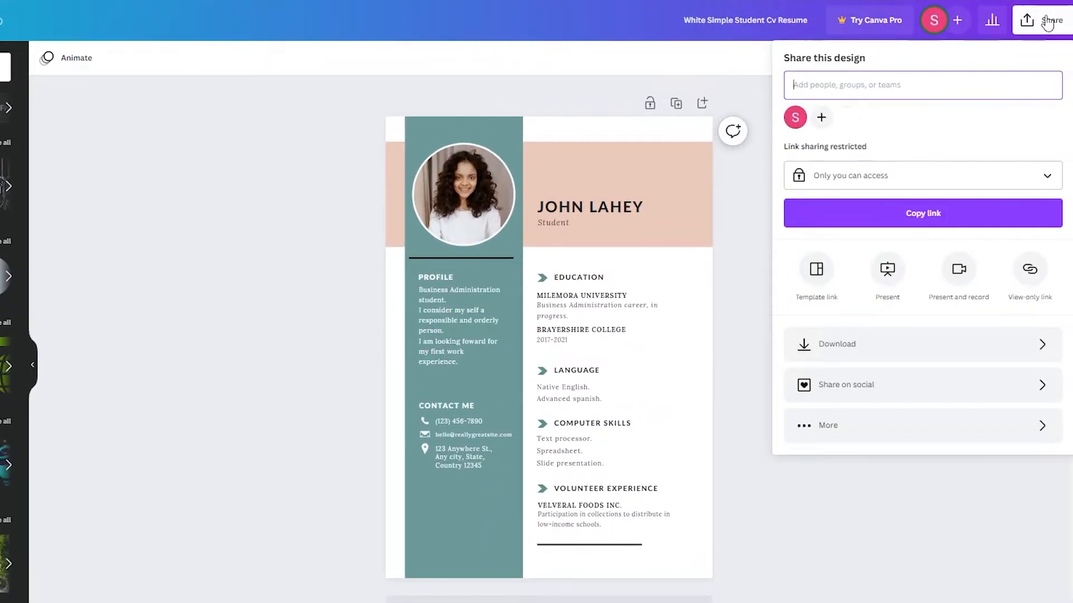
{"action": "left_click", "coordinate": [809, 357]}
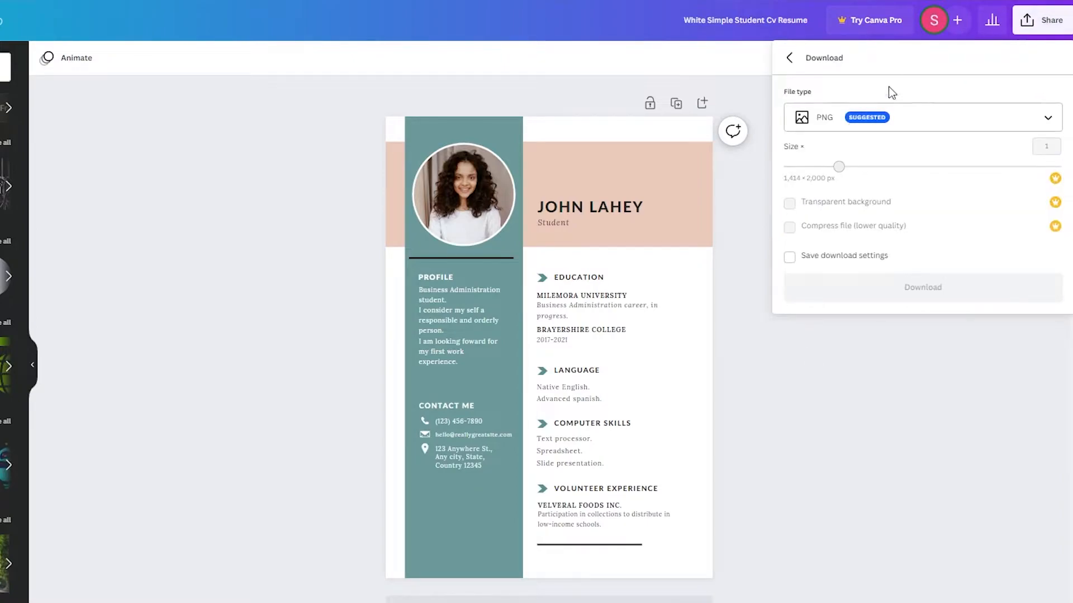
{"action": "left_click", "coordinate": [914, 114]}
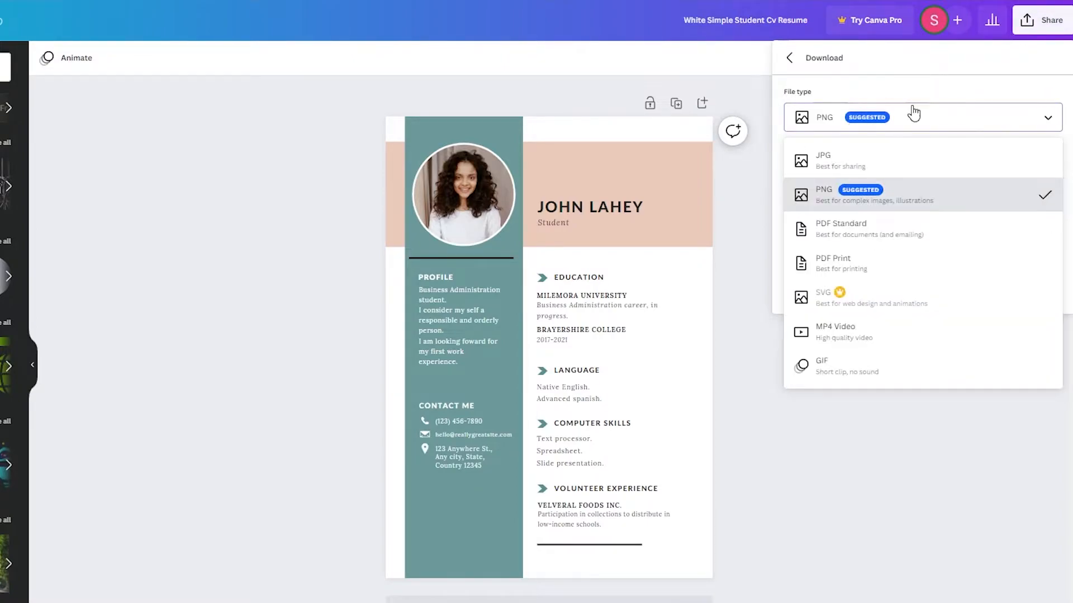
{"action": "left_click", "coordinate": [888, 199]}
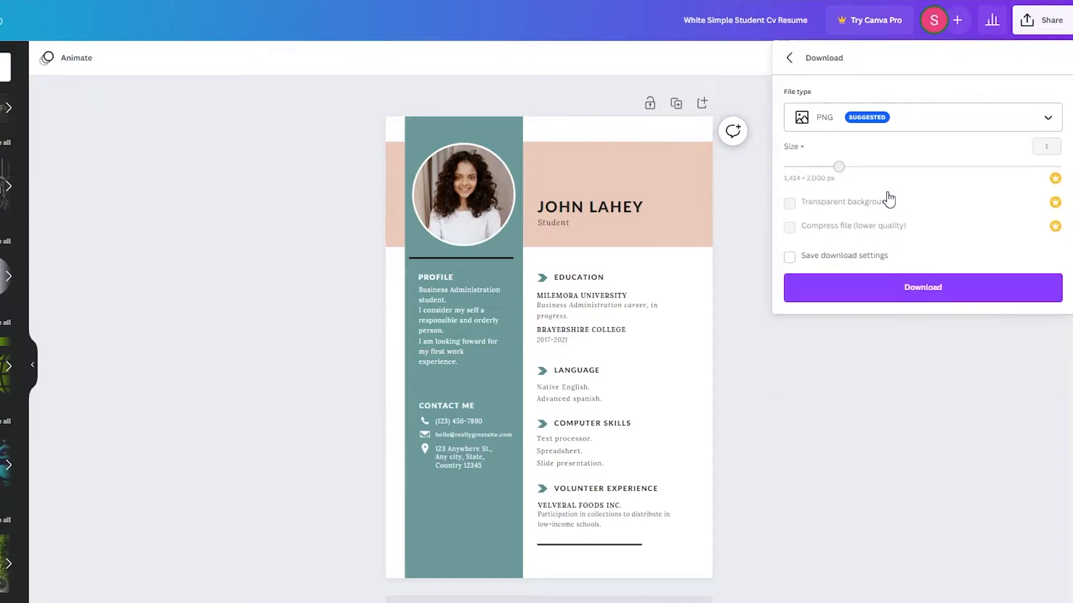
{"action": "left_click", "coordinate": [959, 126]}
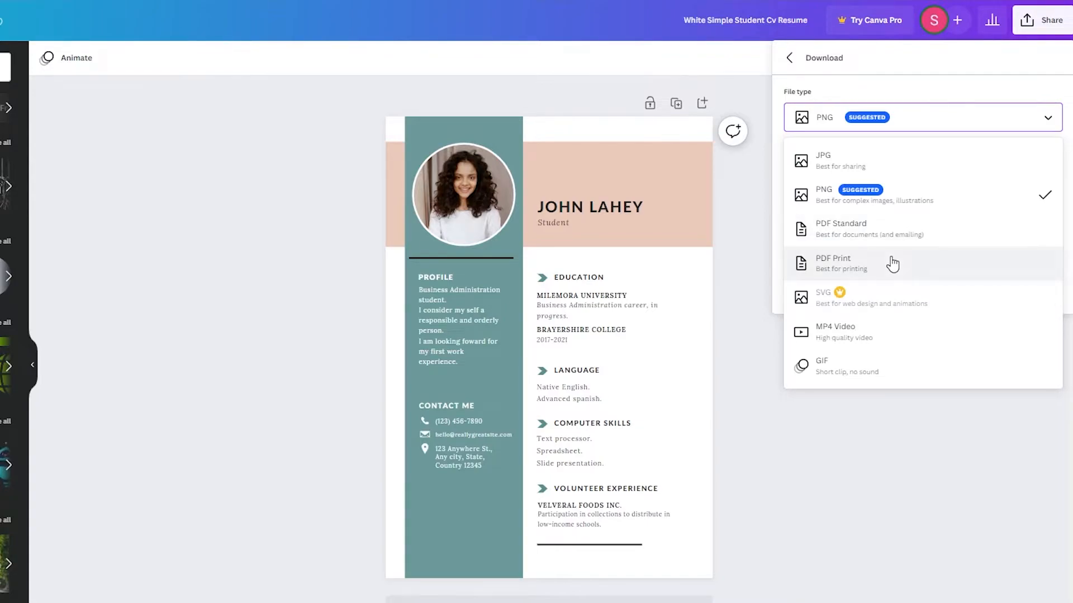
{"action": "left_click", "coordinate": [893, 263]}
{"action": "left_click", "coordinate": [894, 305]}
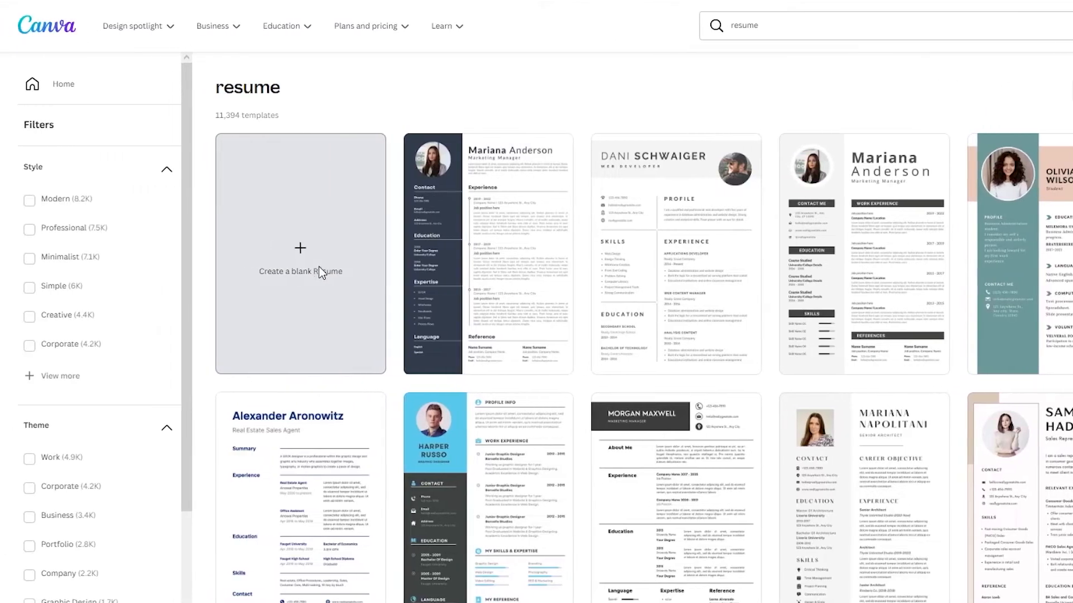
- Choose 'Create a blank resume' on the resume search results page
{"action": "left_click", "coordinate": [319, 271]}
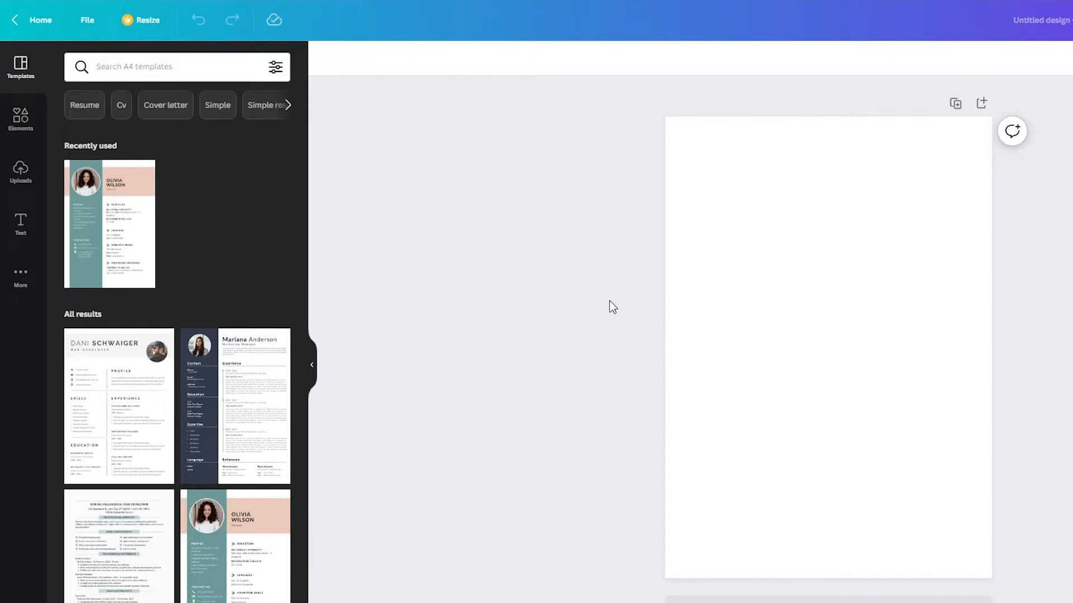
- Add a grey square from Elements and stretch it into a full-height bar at the left edge
{"action": "left_click", "coordinate": [787, 309]}
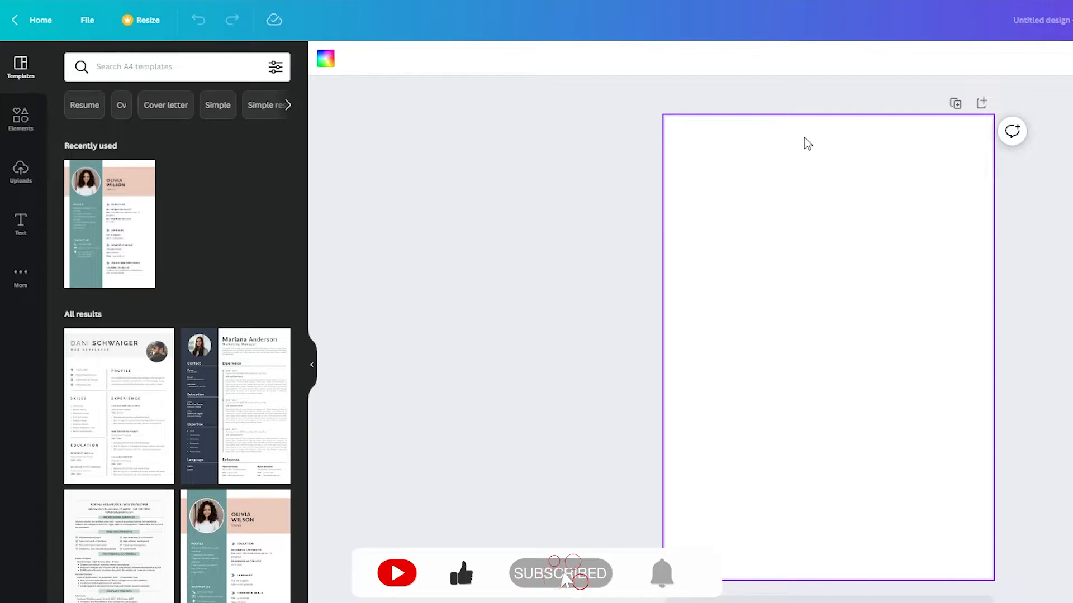
{"action": "left_click", "coordinate": [349, 403]}
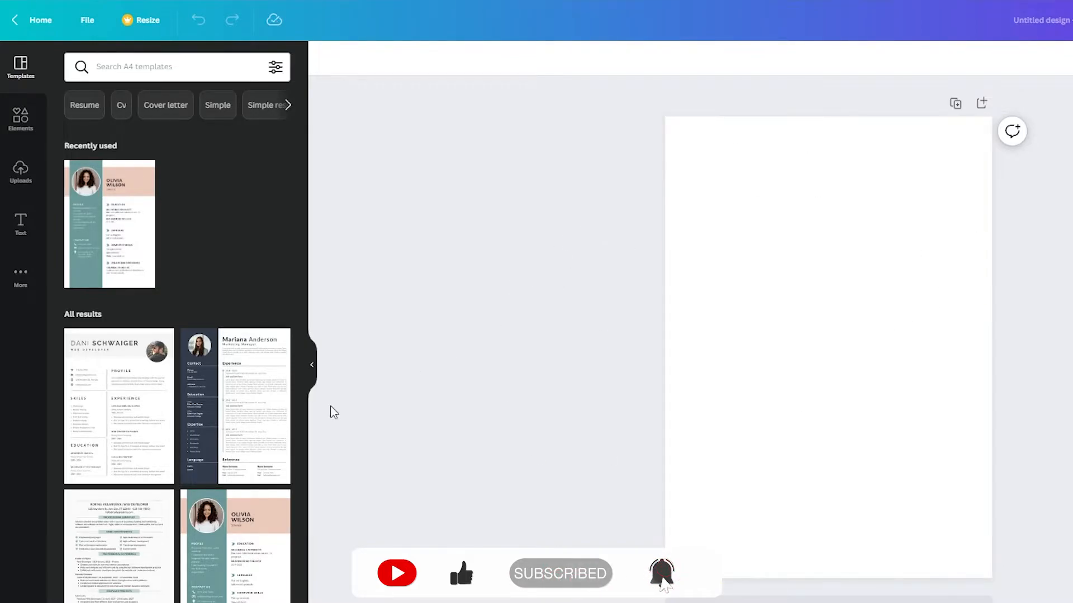
{"action": "scroll", "coordinate": [206, 433], "scroll_direction": "down", "scroll_amount": 8}
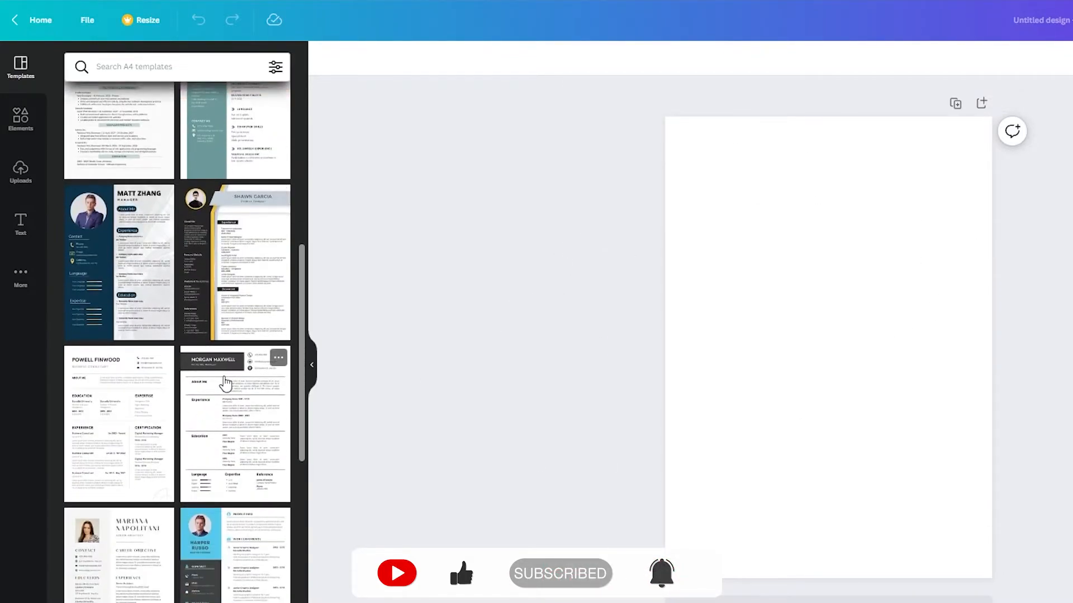
{"action": "scroll", "coordinate": [224, 267], "scroll_direction": "down", "scroll_amount": 2}
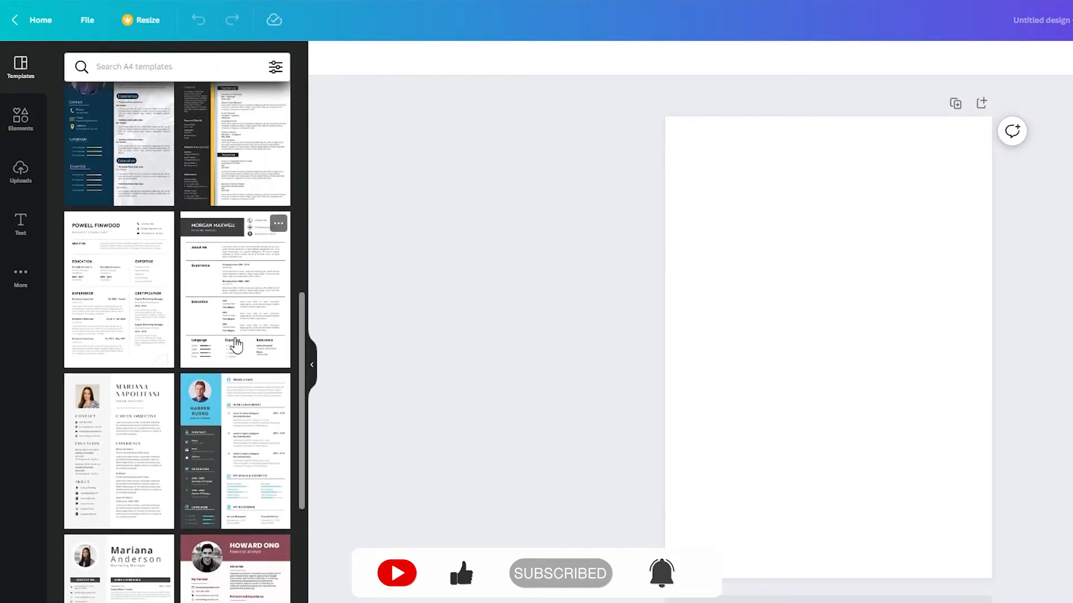
{"action": "left_click", "coordinate": [23, 134]}
{"action": "left_click", "coordinate": [171, 76]}
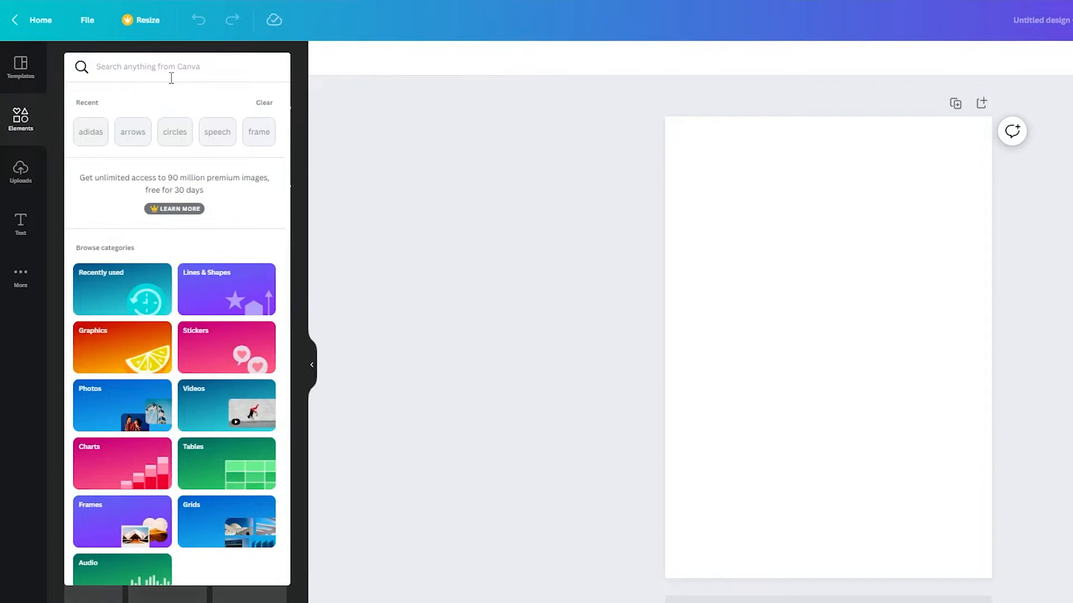
{"action": "type", "text": "square"}
{"action": "key", "text": "Return"}
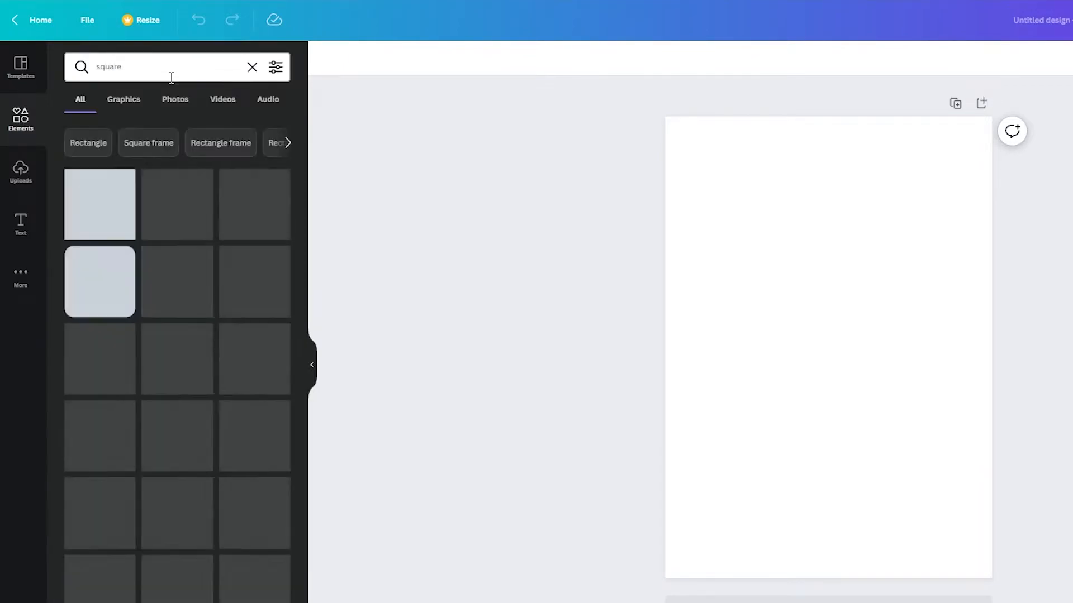
{"action": "left_click", "coordinate": [91, 220]}
{"action": "left_click_drag", "start_coordinate": [828, 296], "coordinate": [792, 70]}
{"action": "left_click_drag", "start_coordinate": [832, 398], "coordinate": [829, 579]}
{"action": "left_click_drag", "start_coordinate": [824, 488], "coordinate": [720, 498]}
{"action": "left_click", "coordinate": [802, 476]}
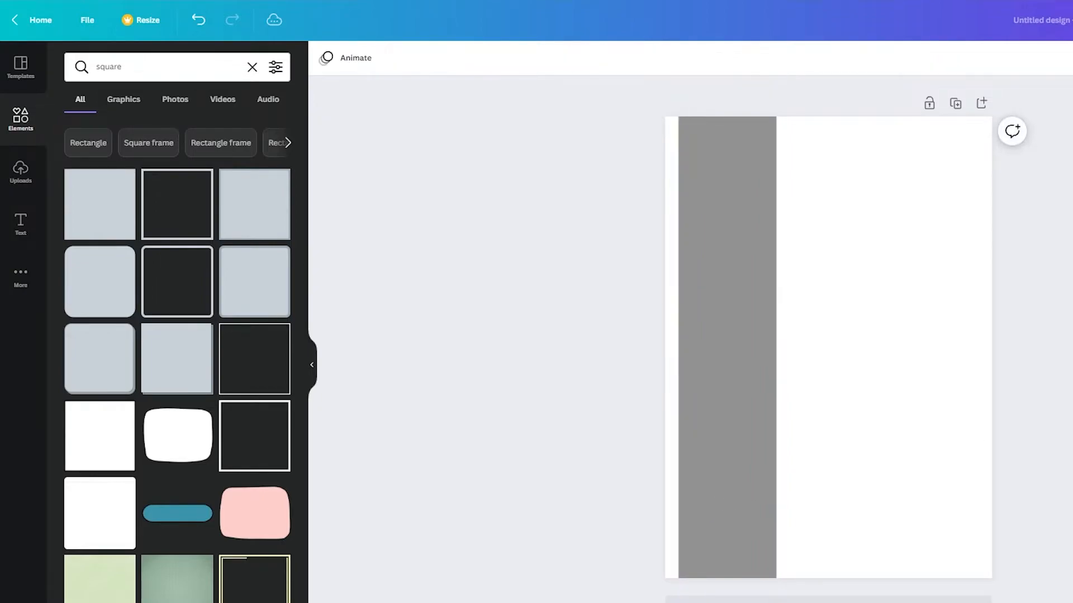
- Duplicate the bar and rotate the copy into a band across the page top
{"action": "left_click", "coordinate": [739, 378]}
{"action": "key", "text": "ctrl+d"}
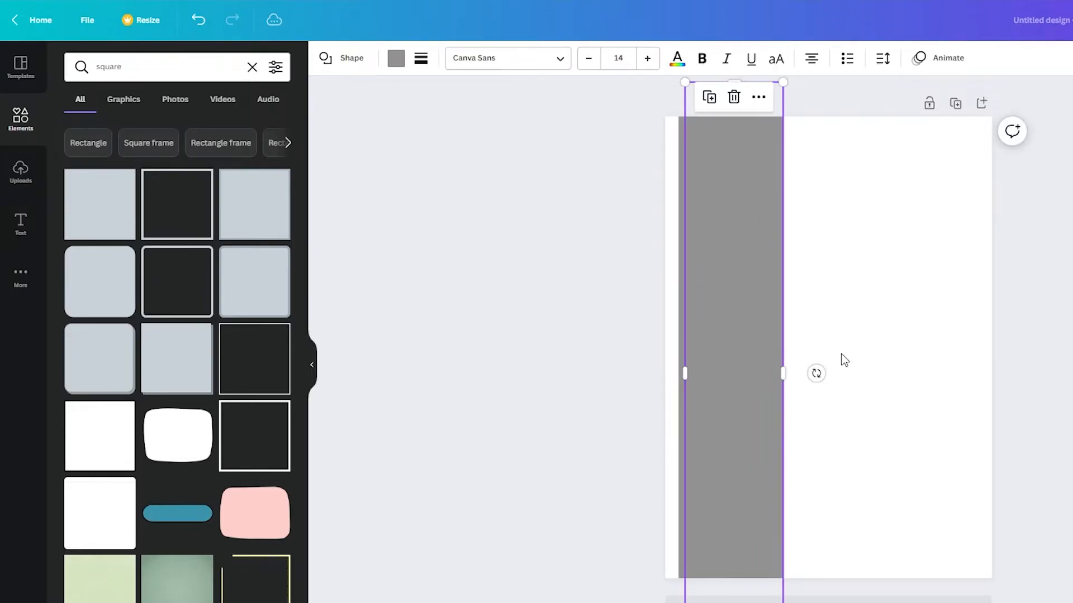
{"action": "left_click_drag", "start_coordinate": [730, 296], "coordinate": [779, 221]}
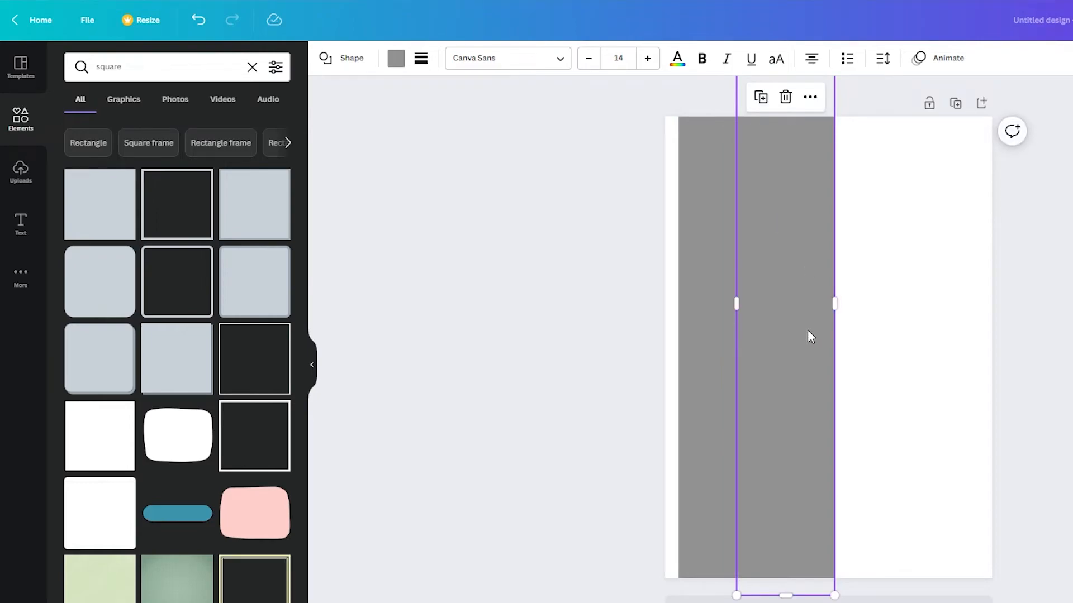
{"action": "left_click_drag", "start_coordinate": [858, 408], "coordinate": [827, 200]}
- Colour the top band black and the vertical bar dark blue
{"action": "left_click", "coordinate": [1017, 270]}
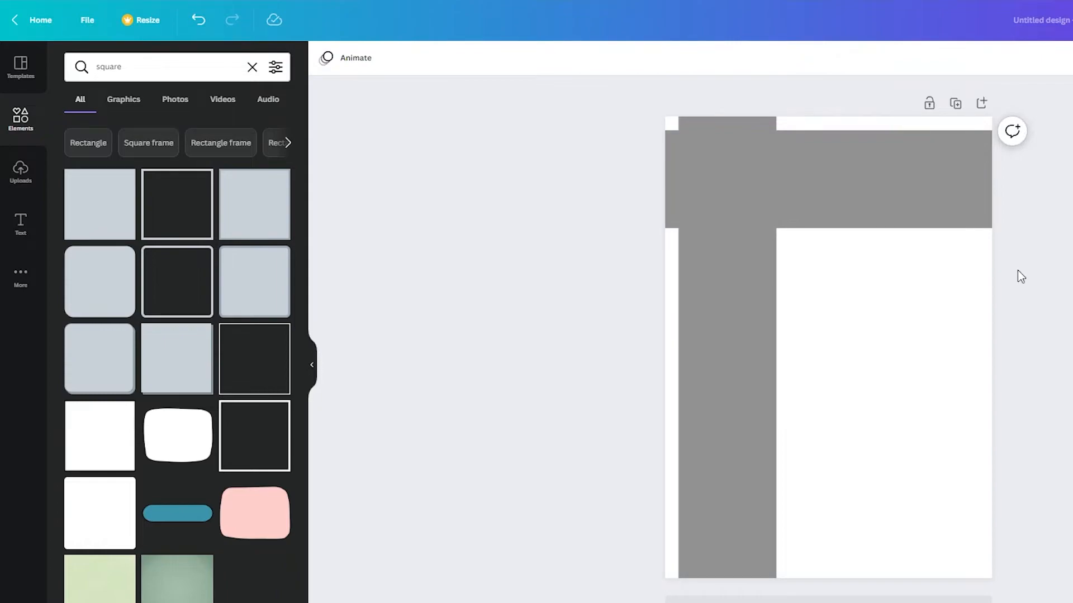
{"action": "left_click", "coordinate": [777, 185]}
{"action": "left_click", "coordinate": [395, 58]}
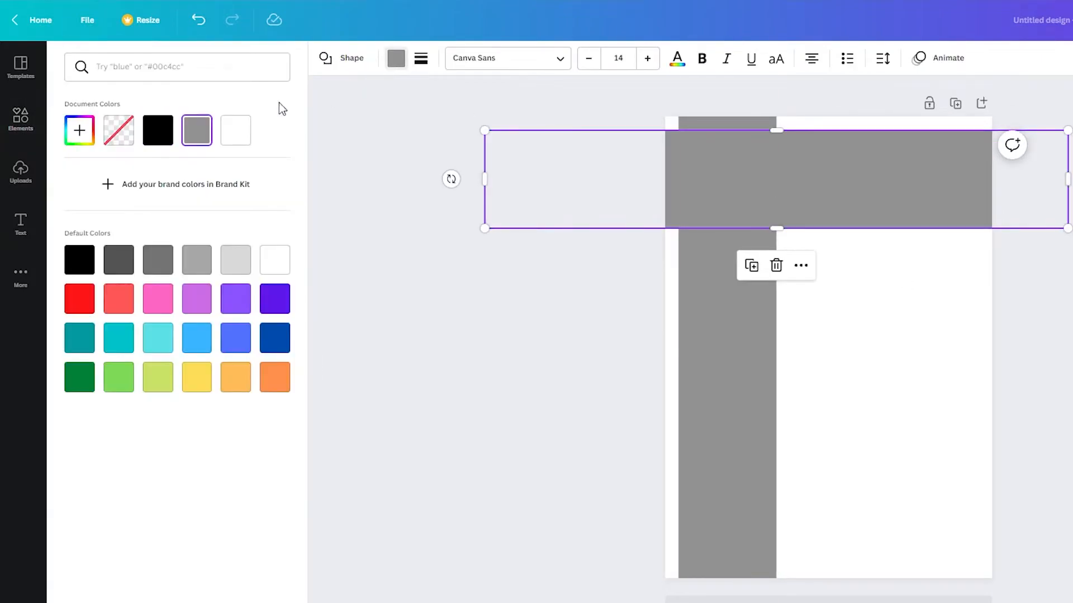
{"action": "left_click", "coordinate": [158, 130]}
{"action": "left_click", "coordinate": [747, 306]}
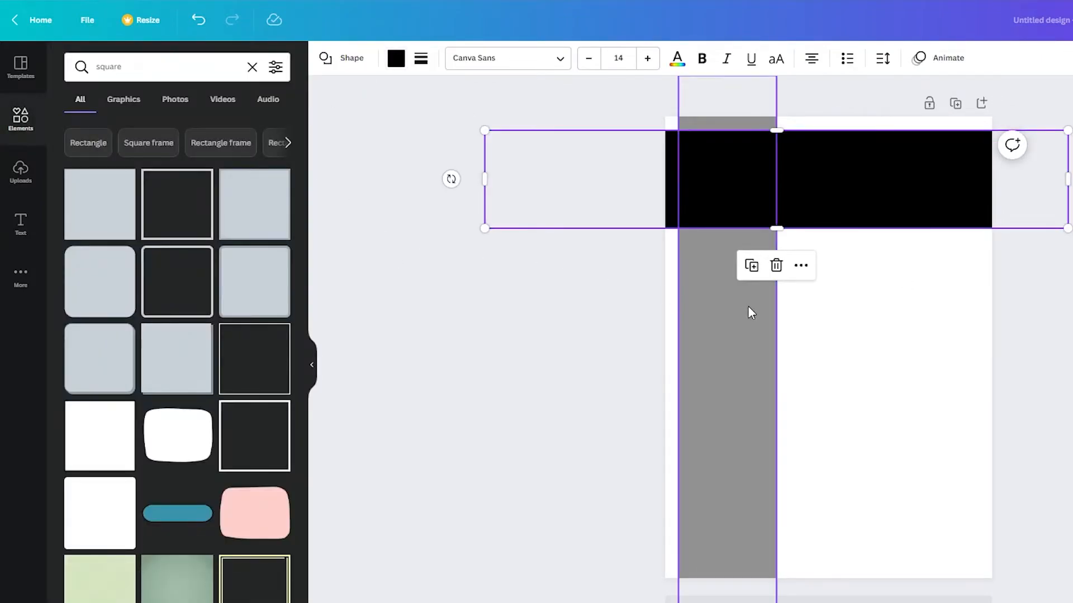
{"action": "left_click", "coordinate": [397, 60]}
{"action": "left_click", "coordinate": [276, 339]}
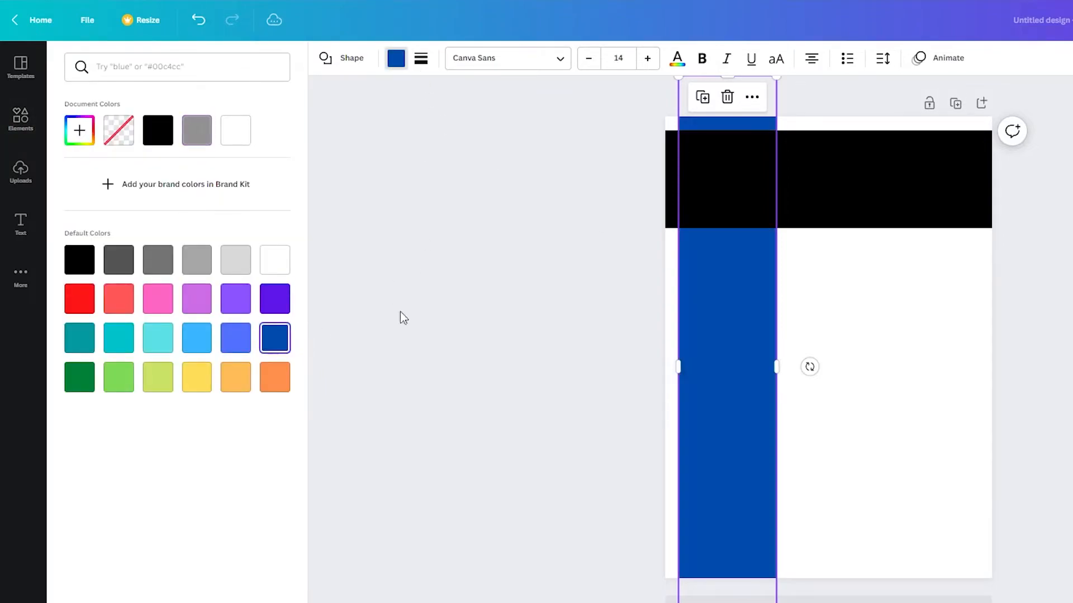
- Swap the fills so the top band is dark blue and the sidebar black
{"action": "left_click", "coordinate": [878, 199]}
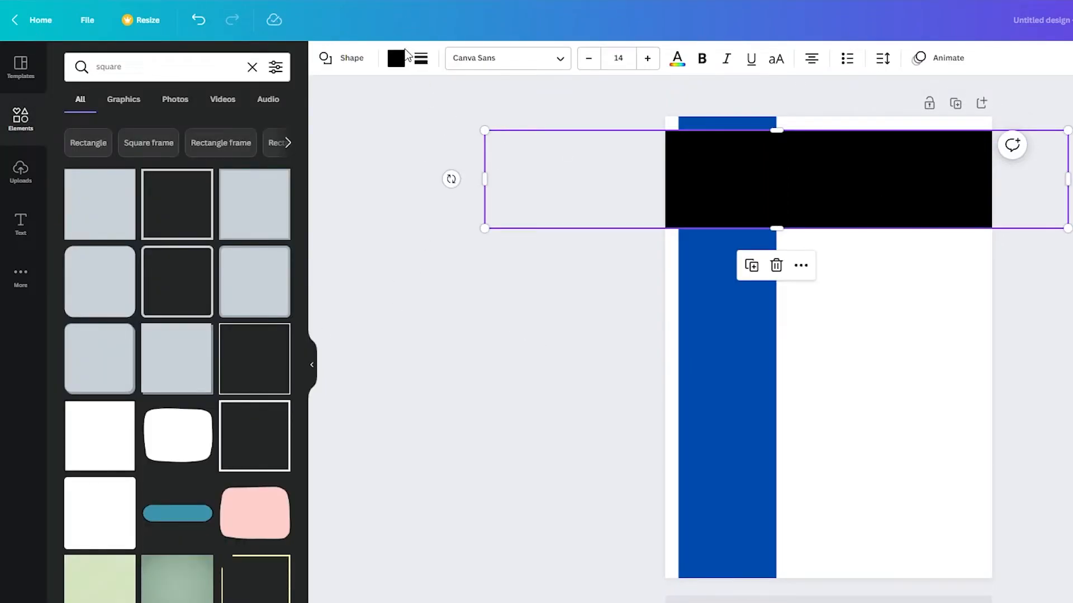
{"action": "left_click", "coordinate": [397, 58]}
{"action": "left_click", "coordinate": [276, 340]}
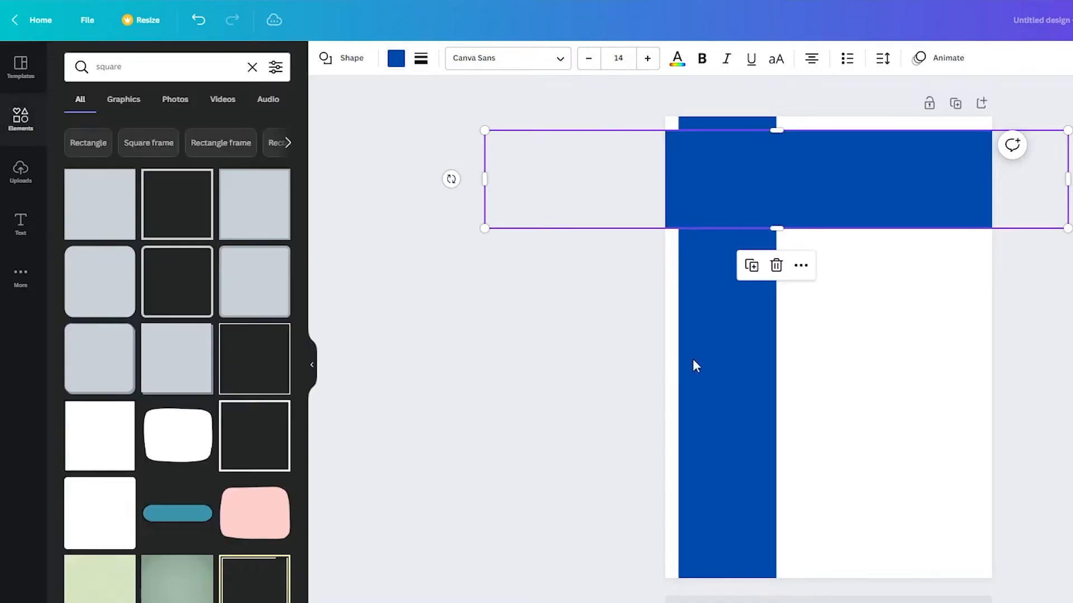
{"action": "left_click", "coordinate": [734, 358]}
{"action": "left_click", "coordinate": [396, 62]}
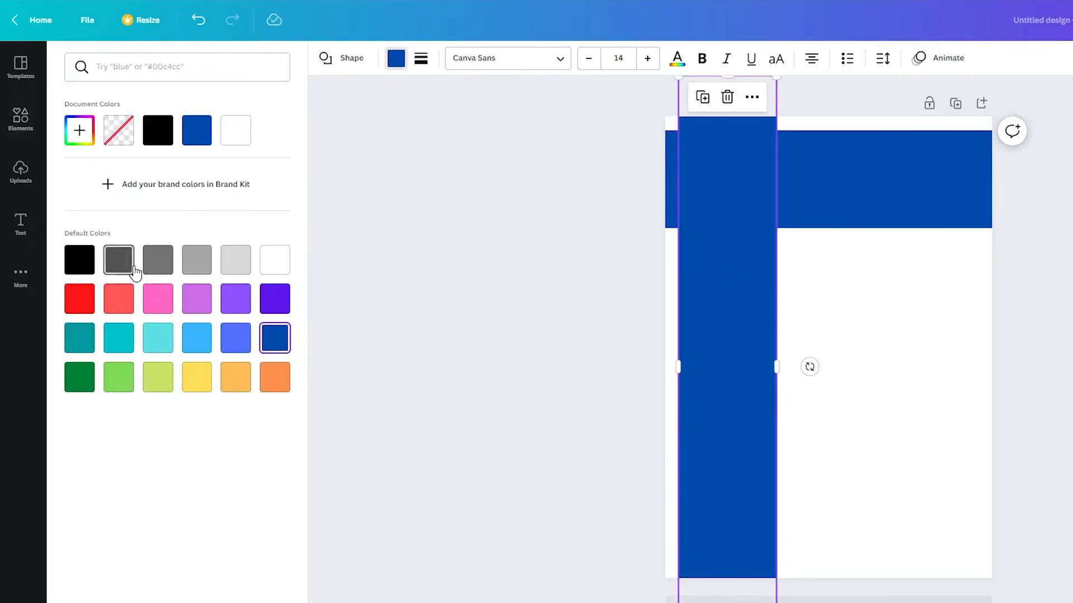
{"action": "left_click", "coordinate": [79, 261]}
{"action": "left_click", "coordinate": [482, 283]}
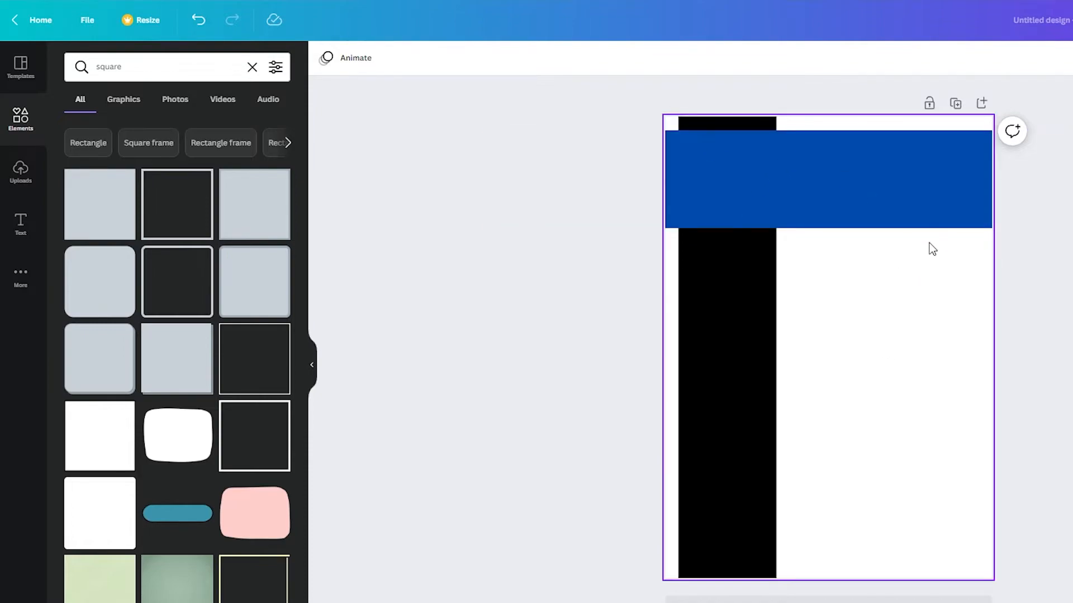
- Add a resume-sheet icon from an Elements 'resume' search, shrink it, and park it at the band's right end
{"action": "left_click", "coordinate": [20, 118]}
{"action": "left_click", "coordinate": [174, 67]}
{"action": "type", "text": "resumee"}
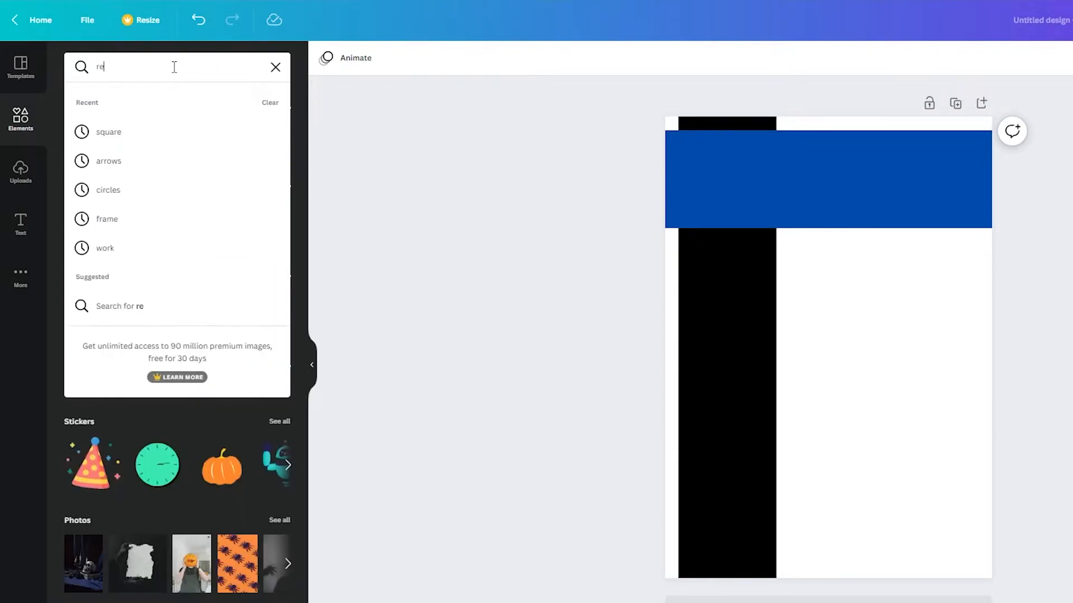
{"action": "key", "text": "BackSpace"}
{"action": "key", "text": "Return"}
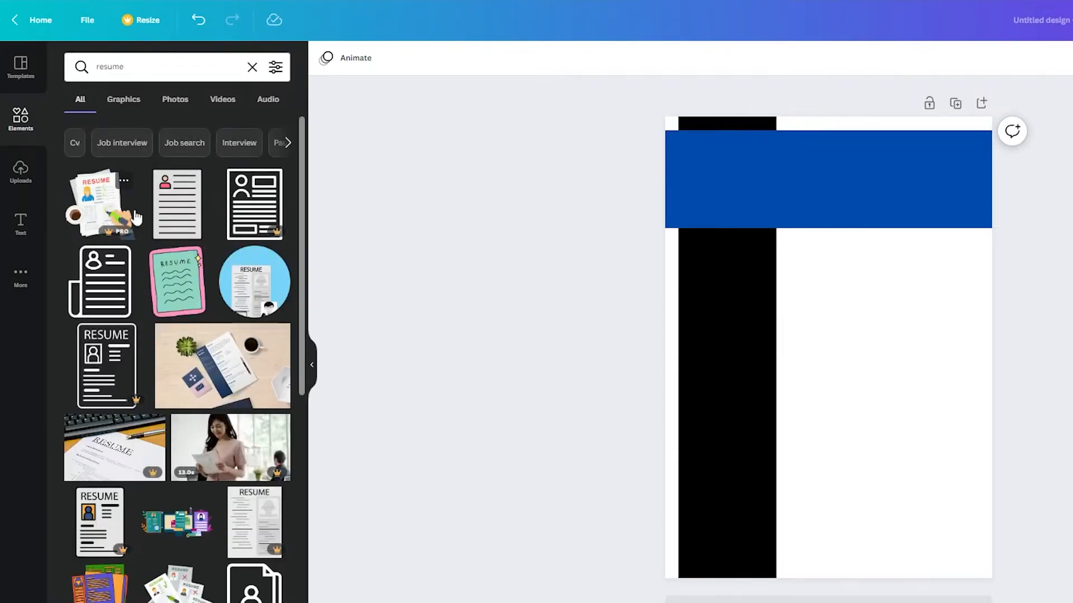
{"action": "left_click", "coordinate": [192, 182]}
{"action": "left_click_drag", "start_coordinate": [894, 255], "coordinate": [836, 334]}
{"action": "left_click_drag", "start_coordinate": [819, 383], "coordinate": [752, 190]}
{"action": "left_click_drag", "start_coordinate": [773, 140], "coordinate": [746, 169]}
{"action": "left_click_drag", "start_coordinate": [726, 218], "coordinate": [965, 185]}
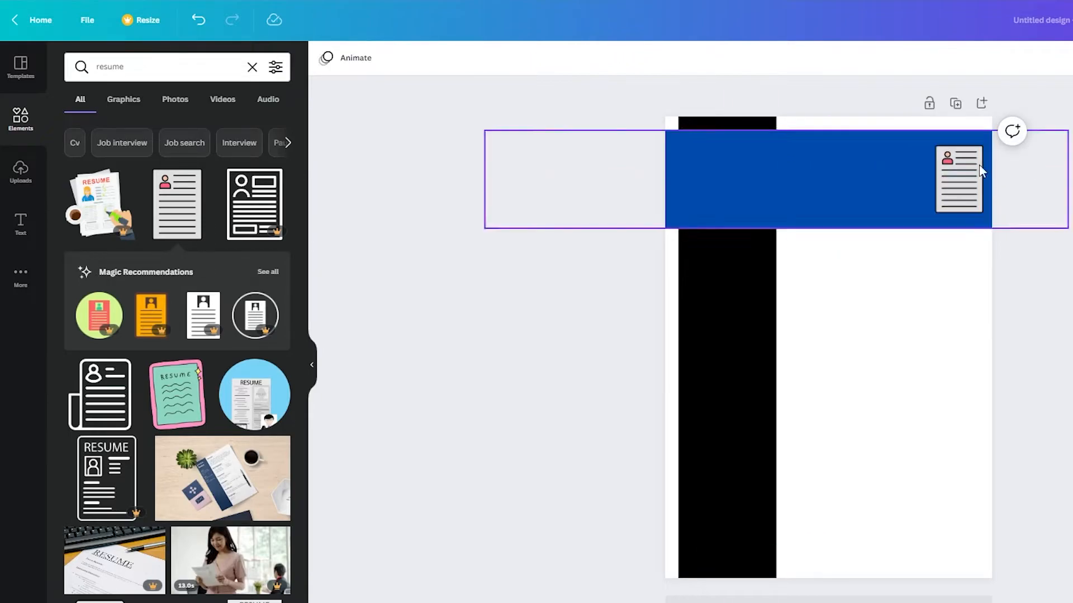
{"action": "key", "text": "5"}
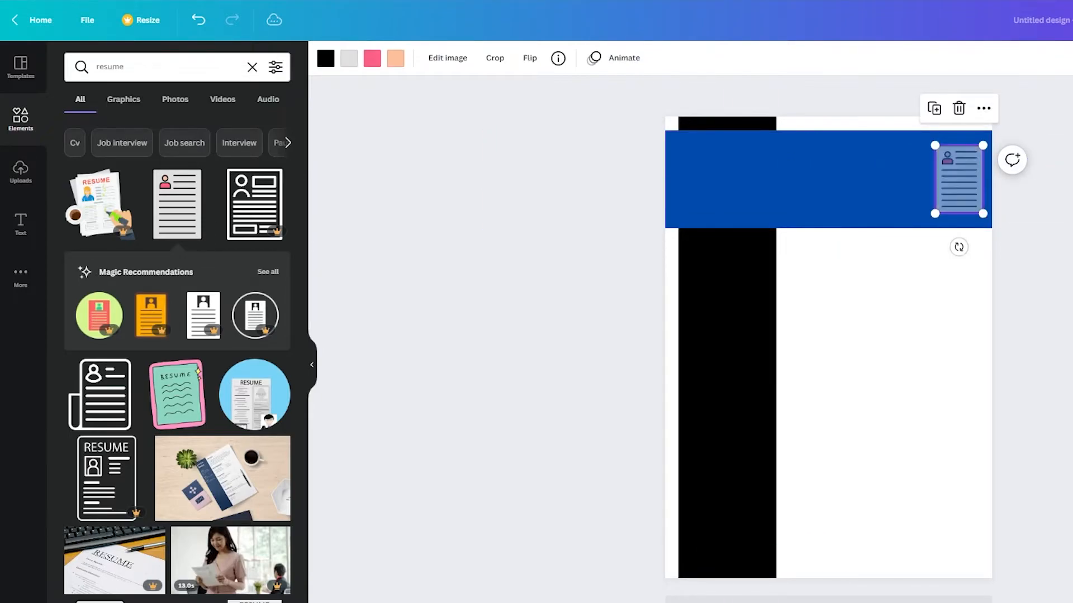
{"action": "key", "text": "Escape"}
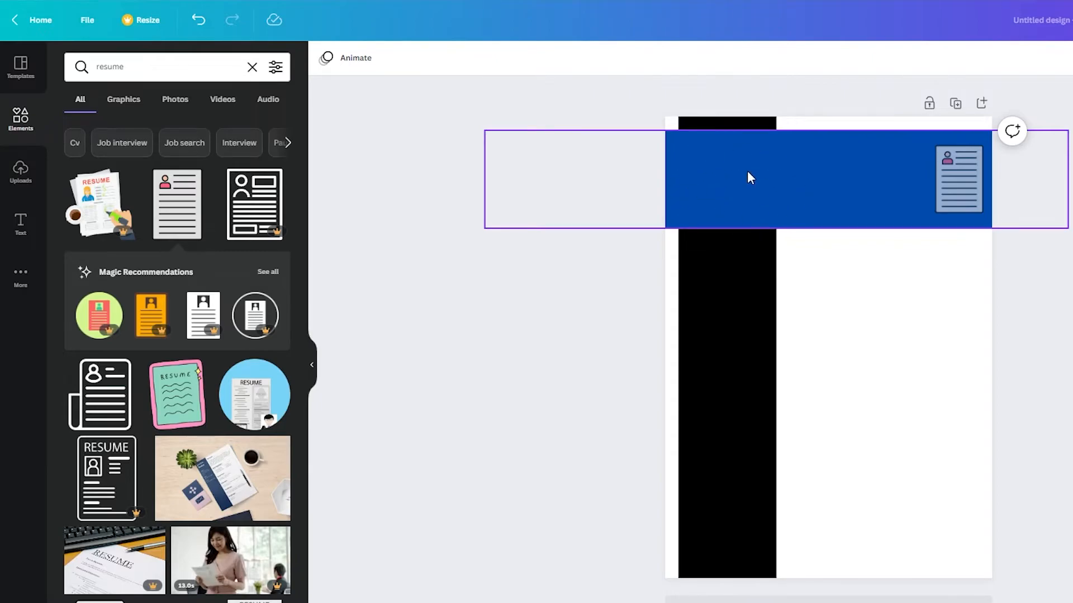
- Add a subheading with the owner's name and move it into the blue band
{"action": "left_click", "coordinate": [17, 219]}
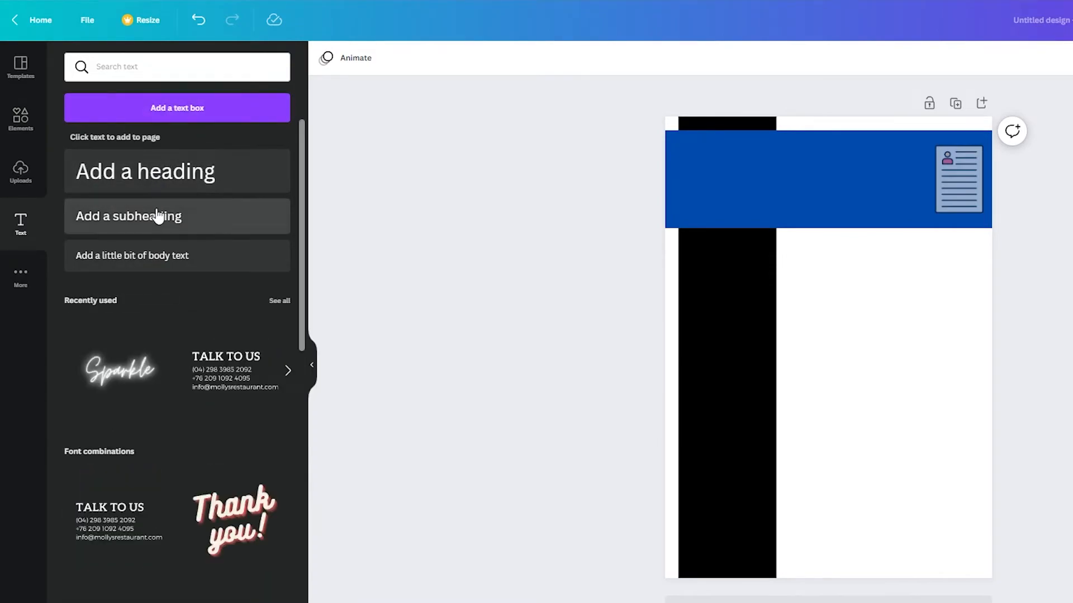
{"action": "left_click", "coordinate": [155, 216]}
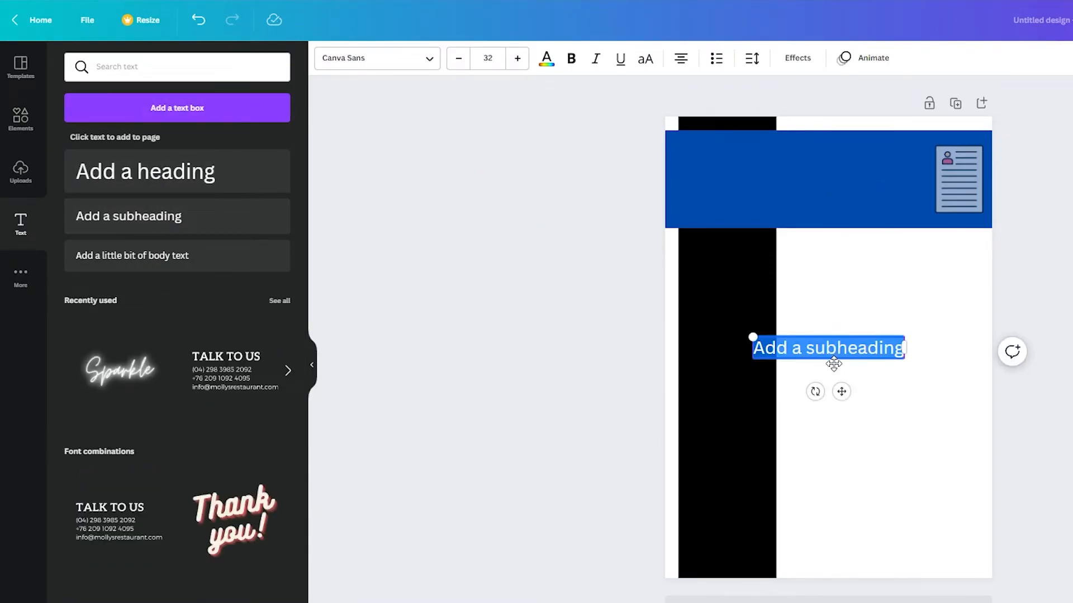
{"action": "left_click_drag", "start_coordinate": [841, 392], "coordinate": [847, 207]}
{"action": "left_click", "coordinate": [1070, 273]}
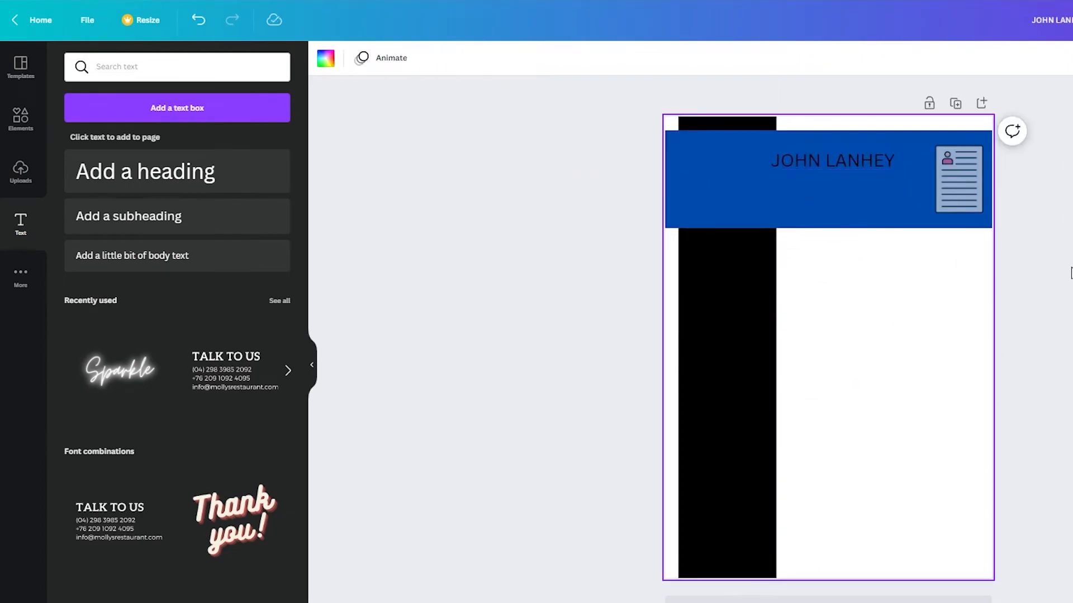
- Add 'ADDRESS, CONTACT INFO and AGE' under the name and place a TALK TO US block beside the sidebar
{"action": "left_click", "coordinate": [229, 249]}
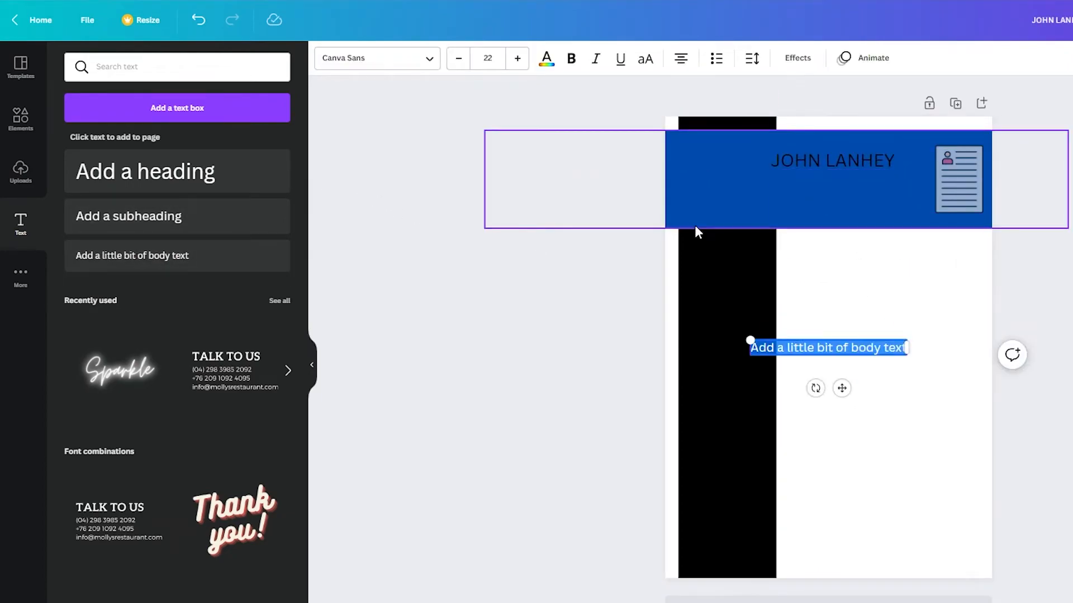
{"action": "type", "text": "ADDRESSm"}
{"action": "key", "text": "BackSpace"}
{"action": "type", "text": ", CONT"}
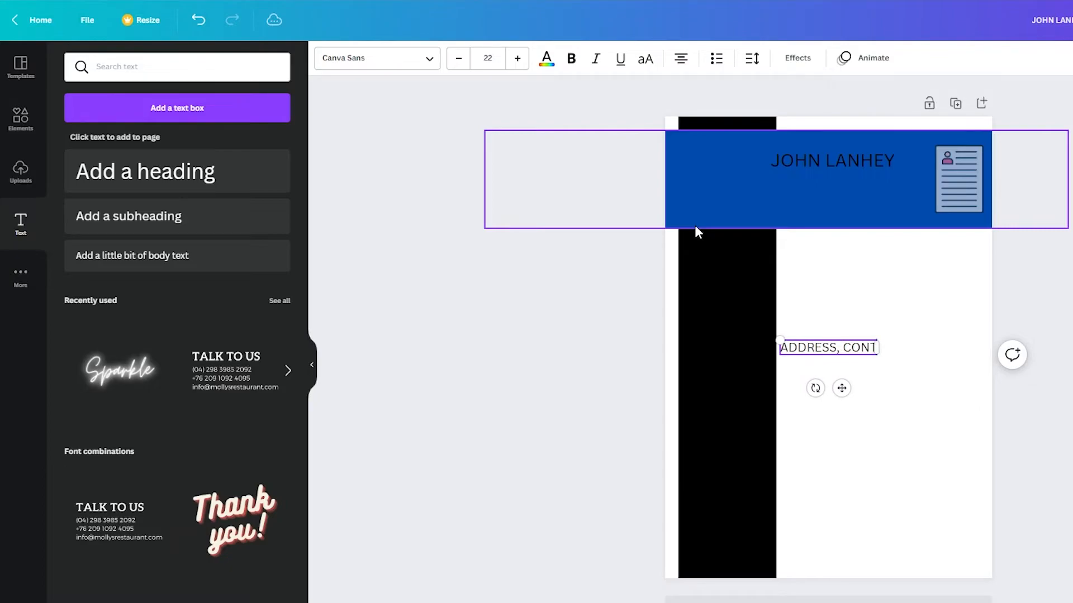
{"action": "type", "text": "ACT INFO and"}
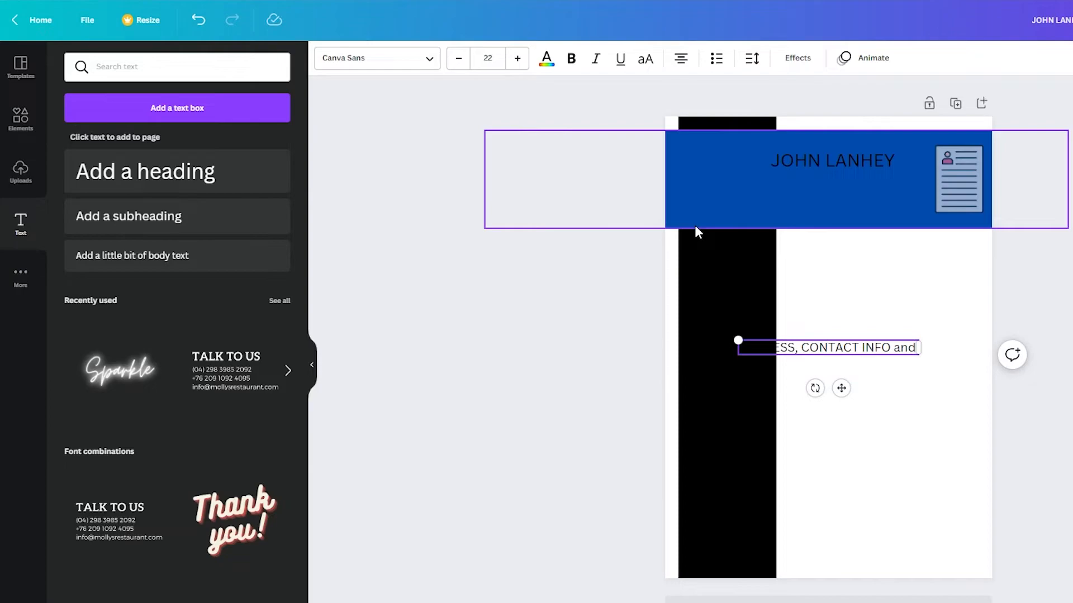
{"action": "type", "text": " AGE"}
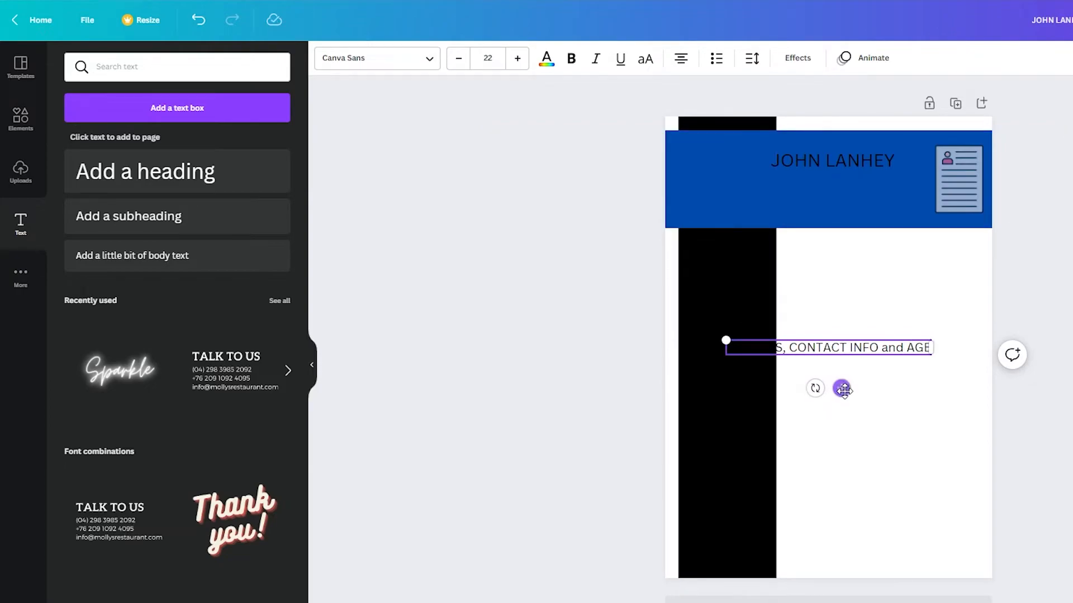
{"action": "left_click_drag", "start_coordinate": [842, 389], "coordinate": [829, 227]}
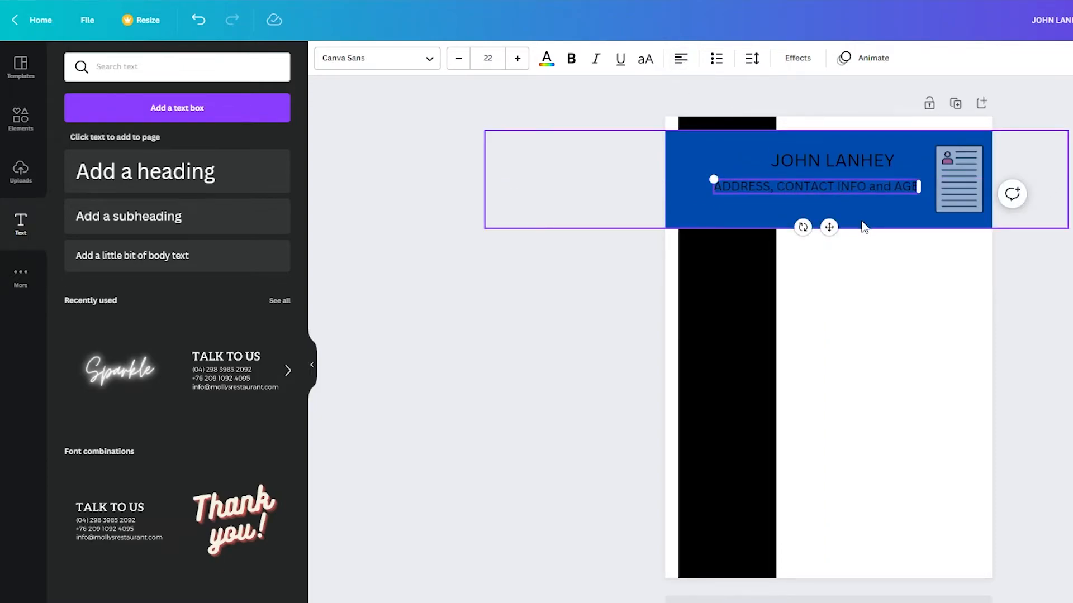
{"action": "left_click", "coordinate": [677, 87]}
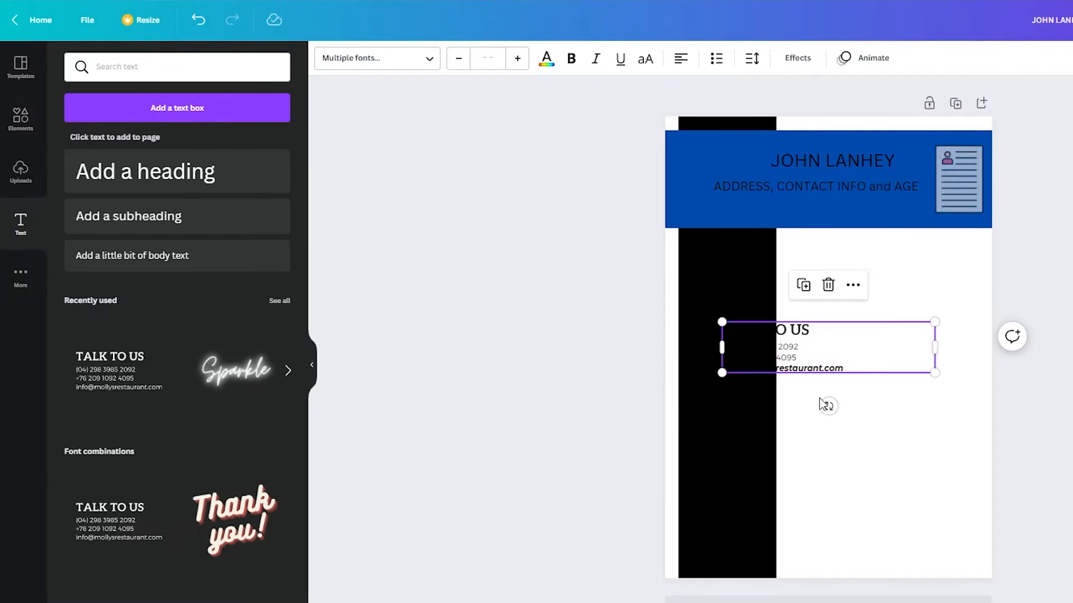
{"action": "left_click_drag", "start_coordinate": [852, 349], "coordinate": [908, 258]}
{"action": "left_click", "coordinate": [1018, 273]}
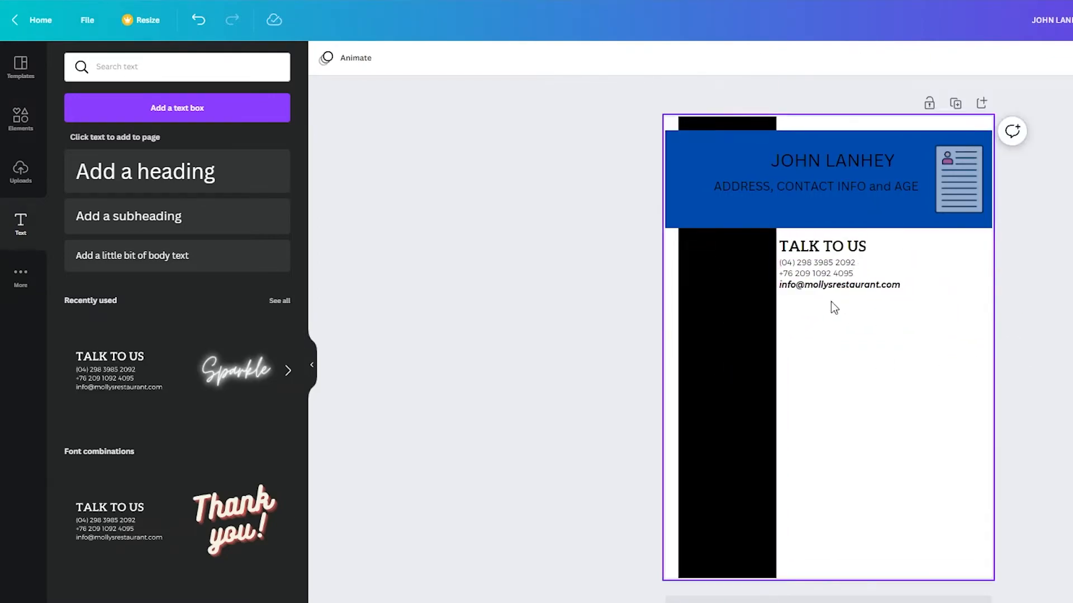
- Add a straight line from an Elements 'lines' search and stretch it under the contact block
{"action": "left_click", "coordinate": [18, 124]}
{"action": "double_click", "coordinate": [147, 77]}
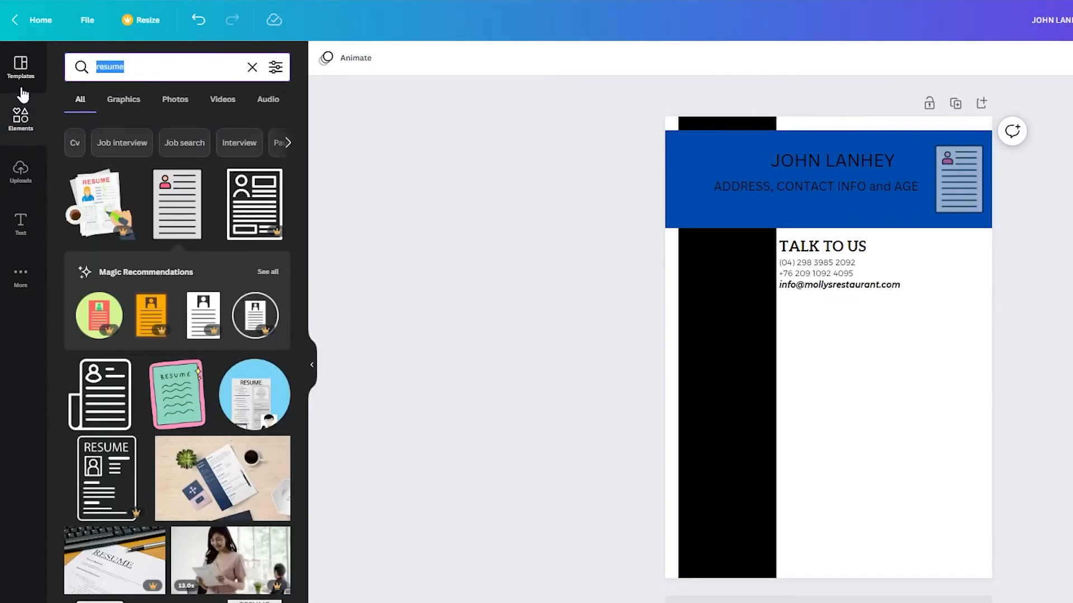
{"action": "type", "text": "lines"}
{"action": "key", "text": "Return"}
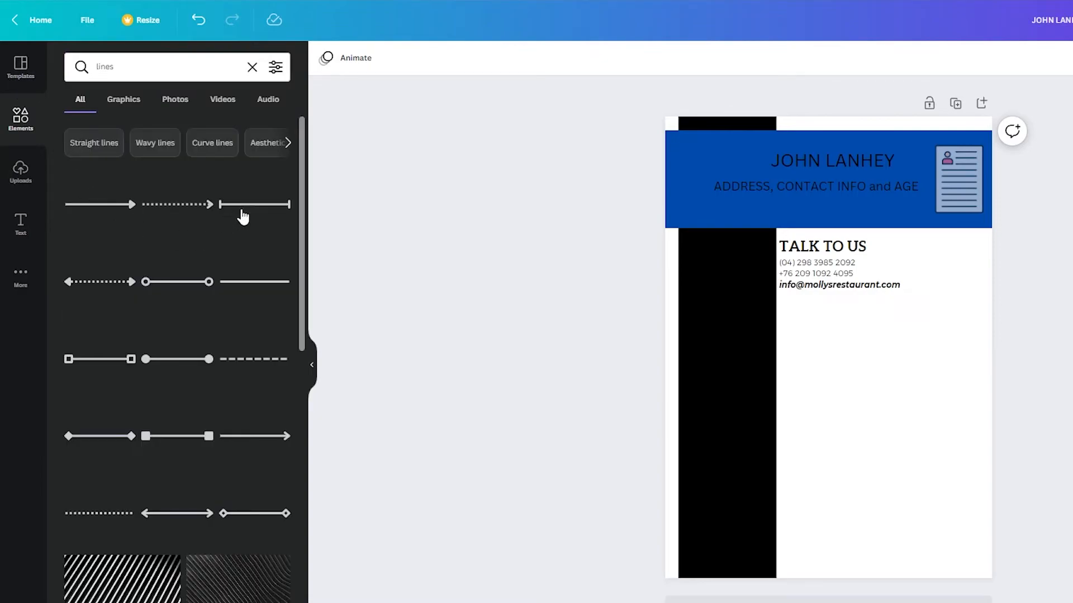
{"action": "left_click", "coordinate": [254, 282]}
{"action": "left_click_drag", "start_coordinate": [852, 349], "coordinate": [861, 309]}
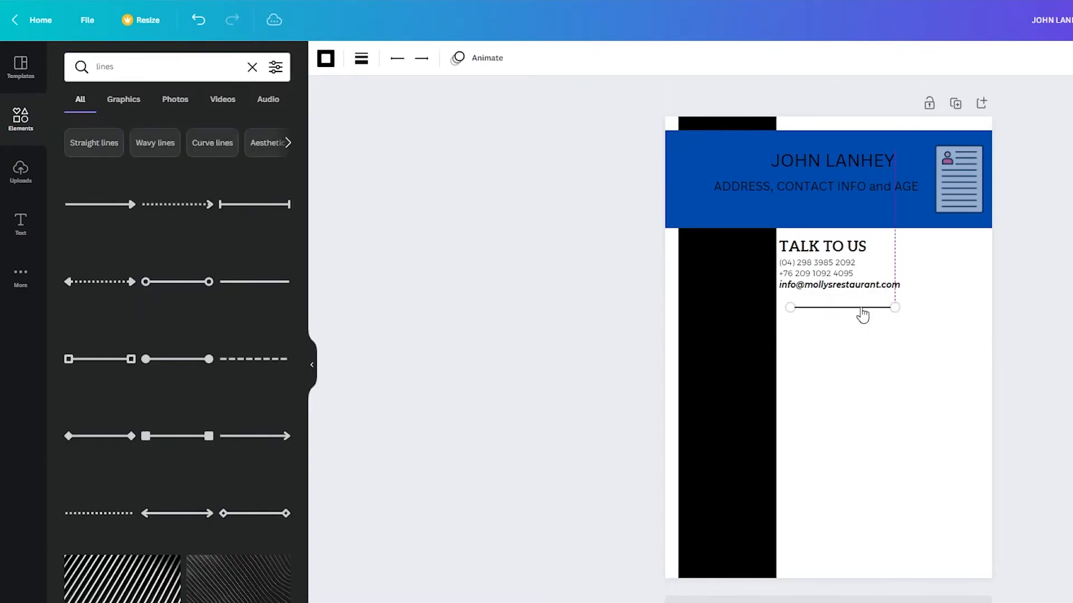
{"action": "left_click_drag", "start_coordinate": [895, 308], "coordinate": [959, 308]}
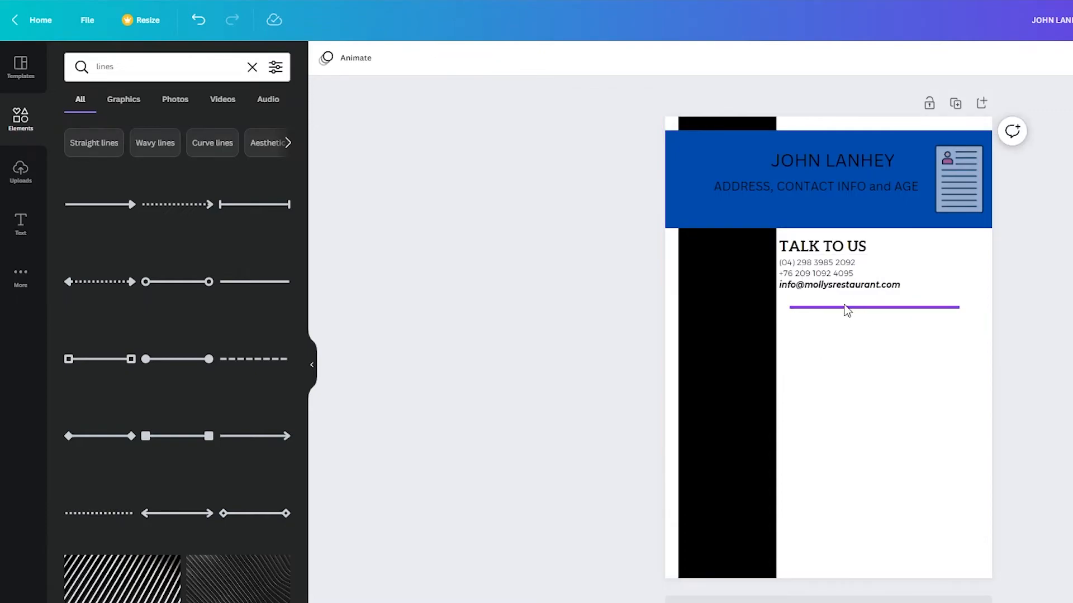
- Copy the TALK TO US block and place the duplicate below the divider
{"action": "left_click", "coordinate": [833, 278]}
{"action": "key", "text": "ctrl+c"}
{"action": "key", "text": "ctrl+v"}
{"action": "left_click_drag", "start_coordinate": [862, 276], "coordinate": [855, 340]}
{"action": "left_click", "coordinate": [858, 382]}
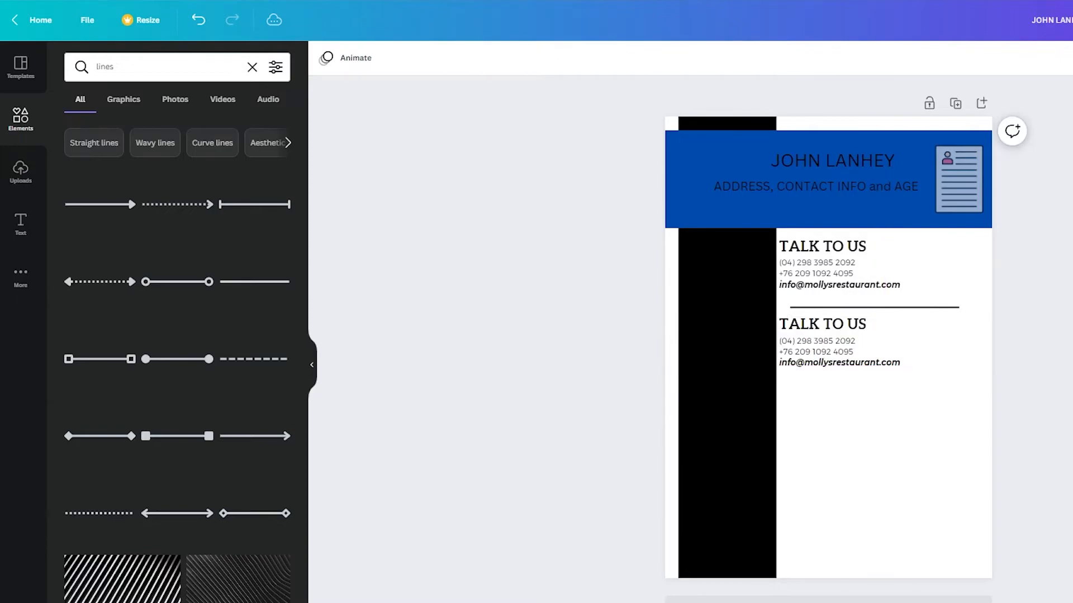
- Duplicate the divider line and position it under the second contact block
{"action": "left_click", "coordinate": [885, 307]}
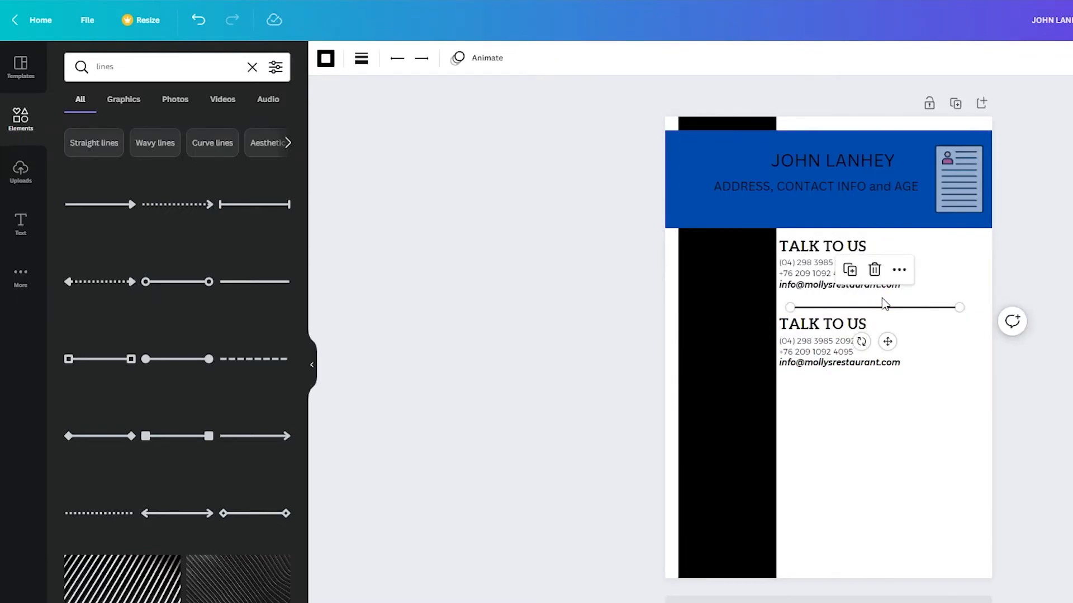
{"action": "key", "text": "ctrl+d"}
{"action": "left_click_drag", "start_coordinate": [905, 317], "coordinate": [900, 383]}
{"action": "left_click", "coordinate": [906, 430]}
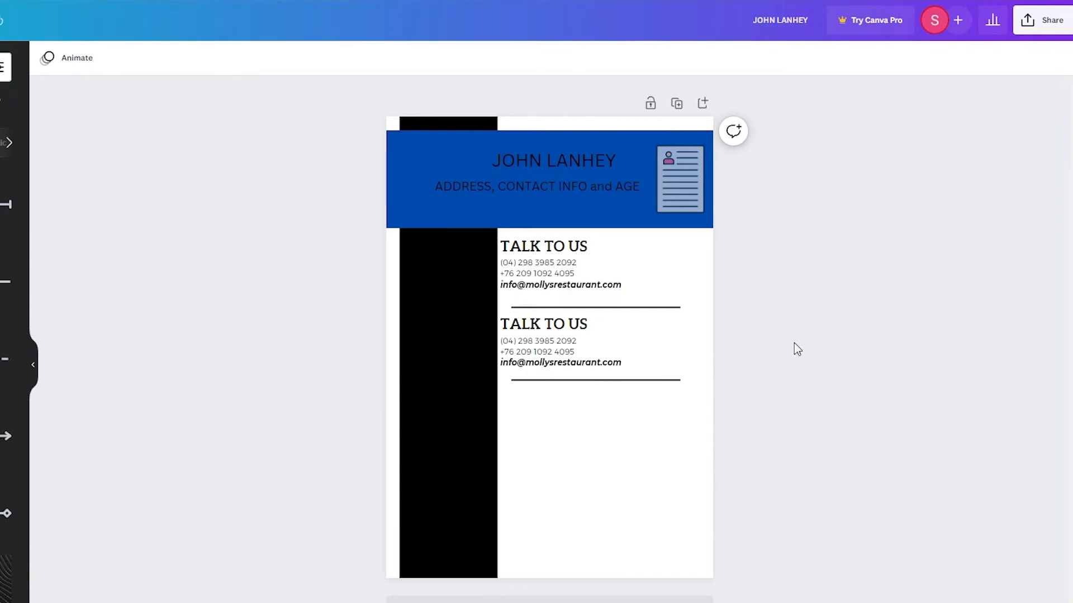
{"action": "left_click", "coordinate": [1060, 35]}
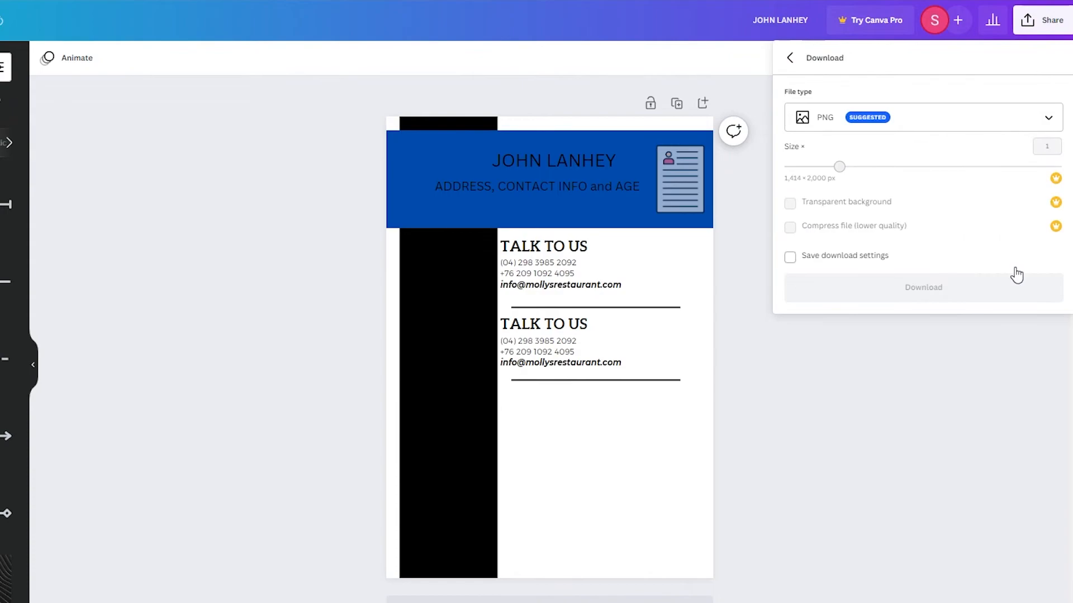
{"action": "left_click", "coordinate": [894, 128]}
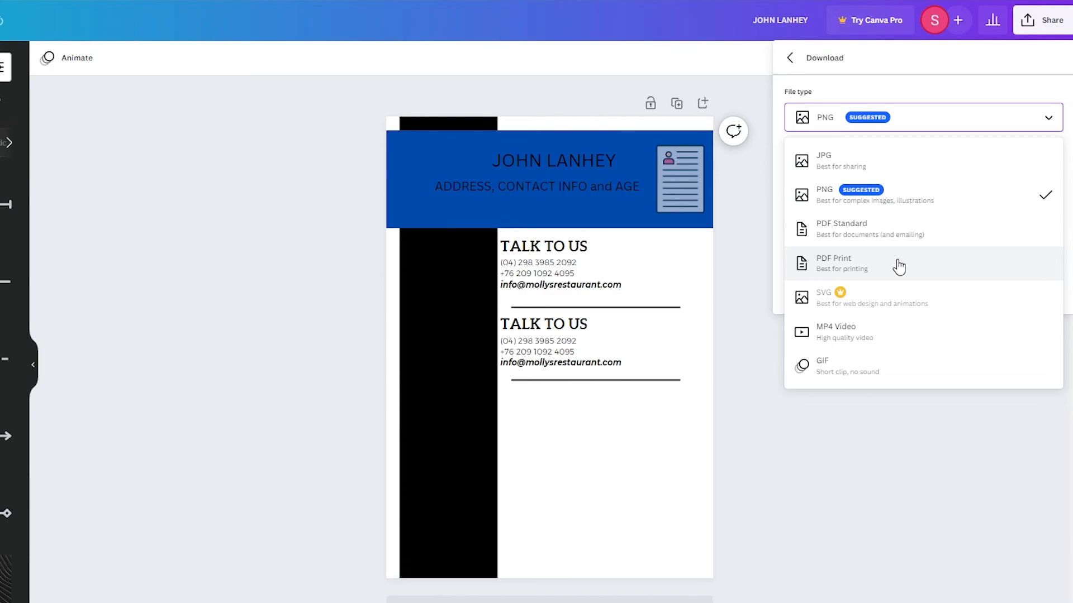
{"action": "left_click", "coordinate": [765, 457]}
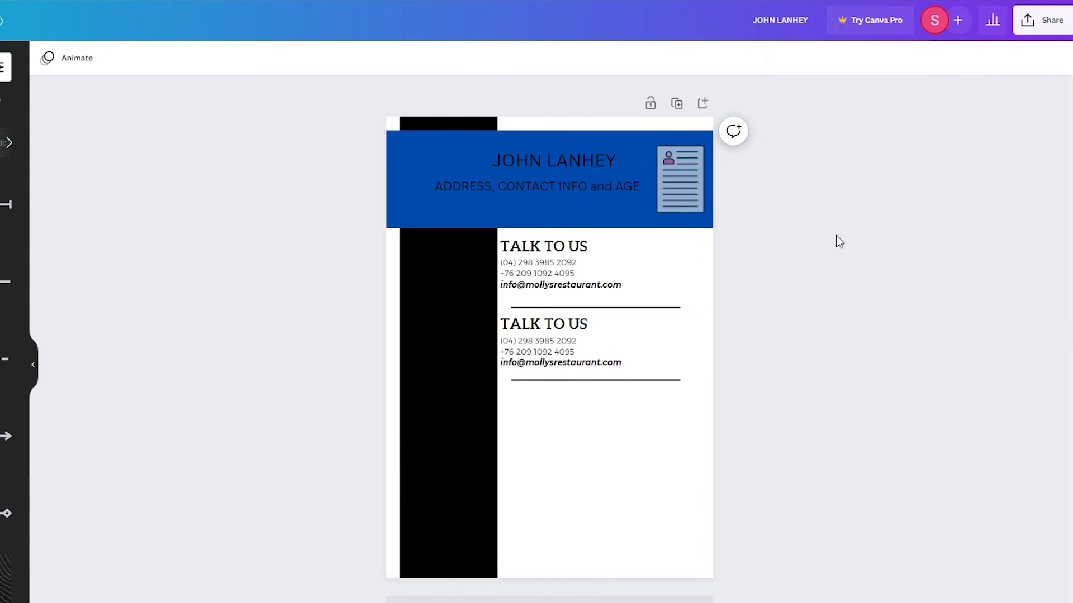